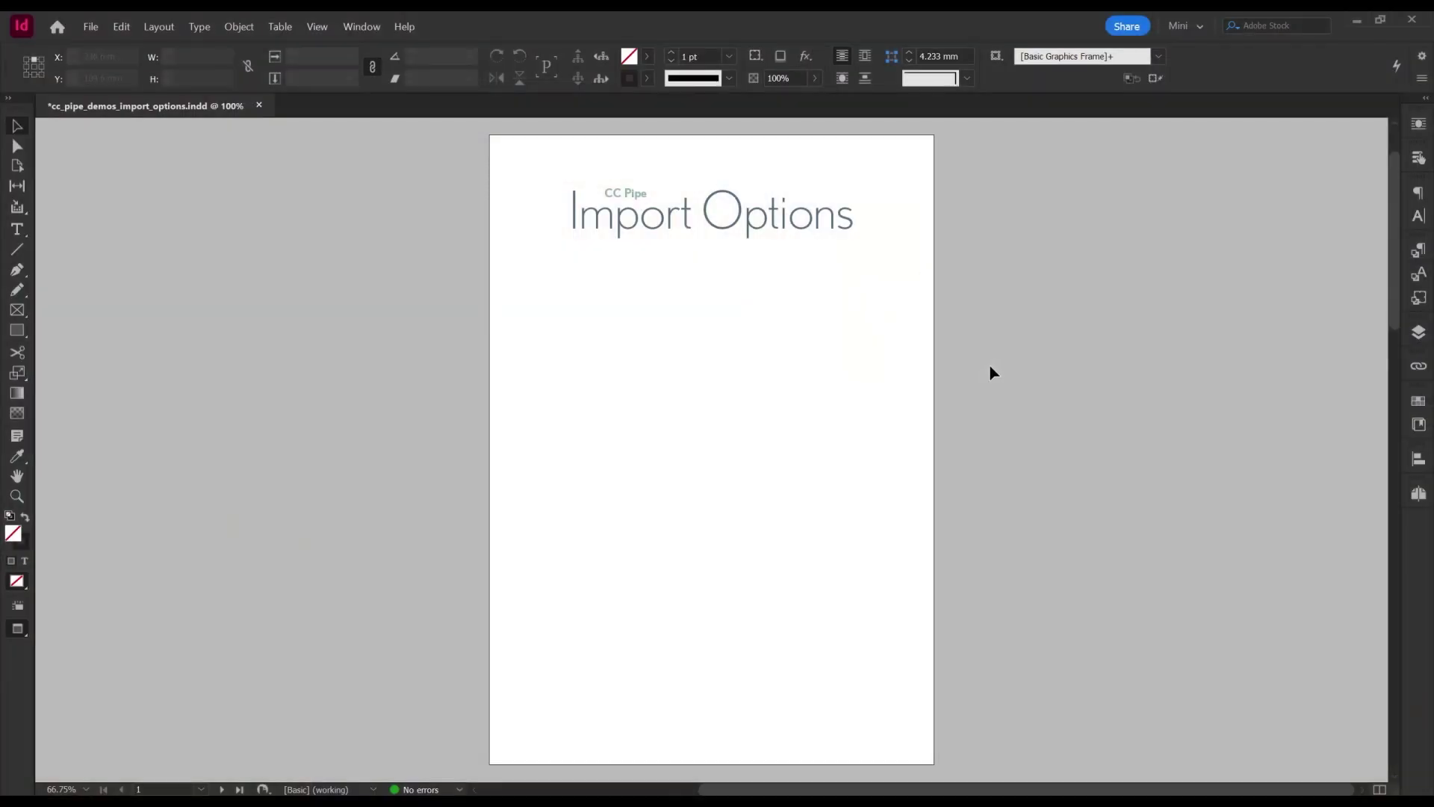
Start placing cc_pipe_demos_import_options_ads.pdf with Show Import Options turned on
key(ctrl+d)
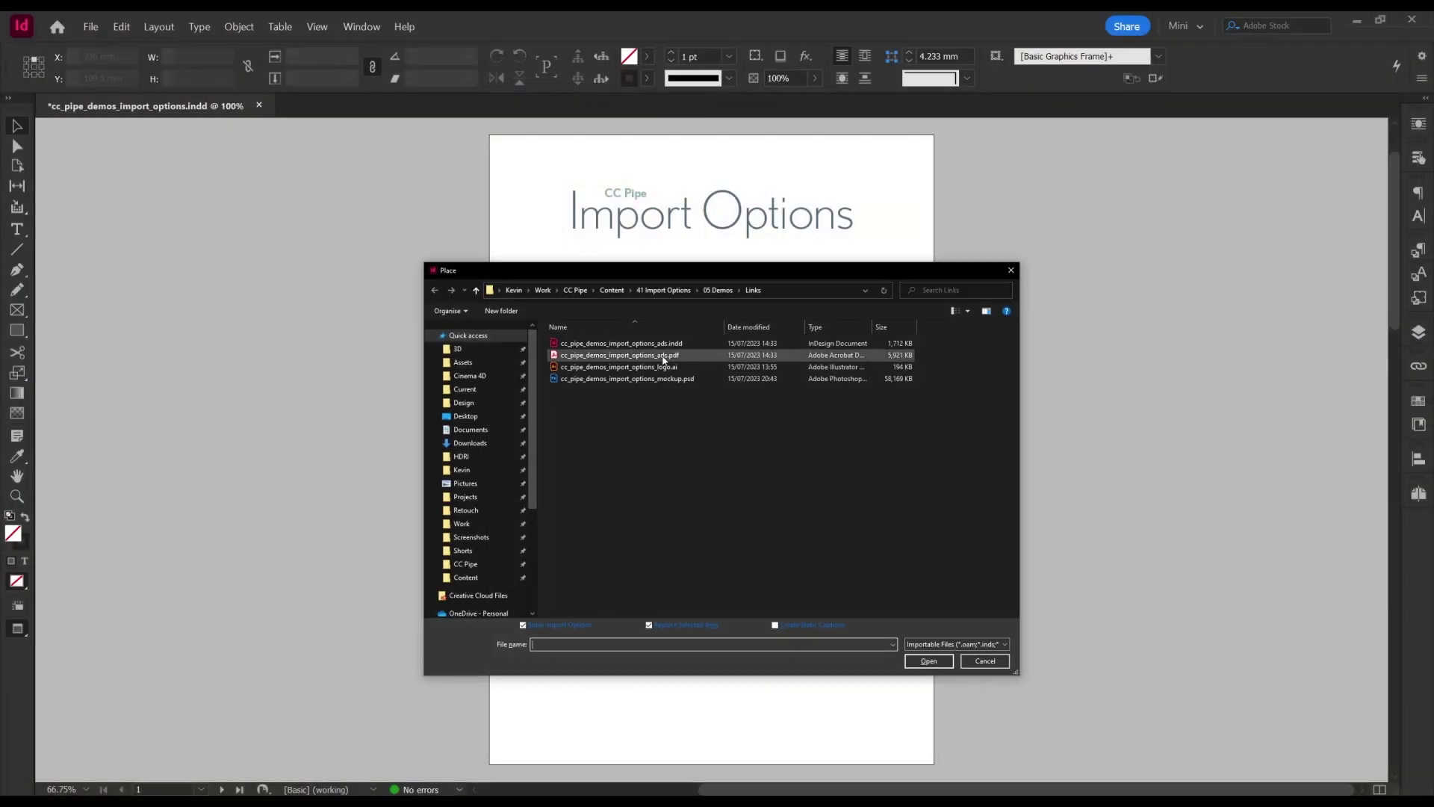
click(646, 358)
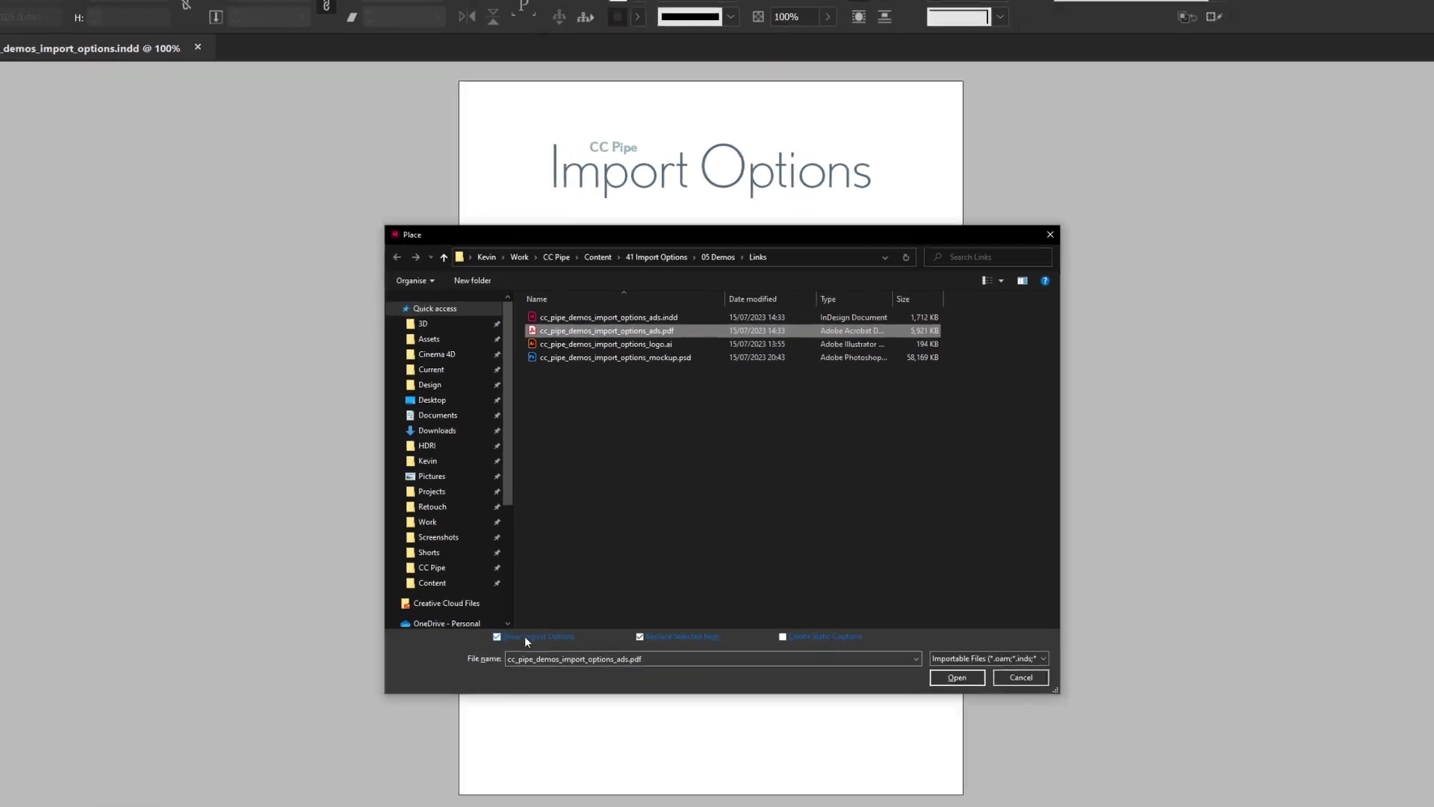
click(523, 625)
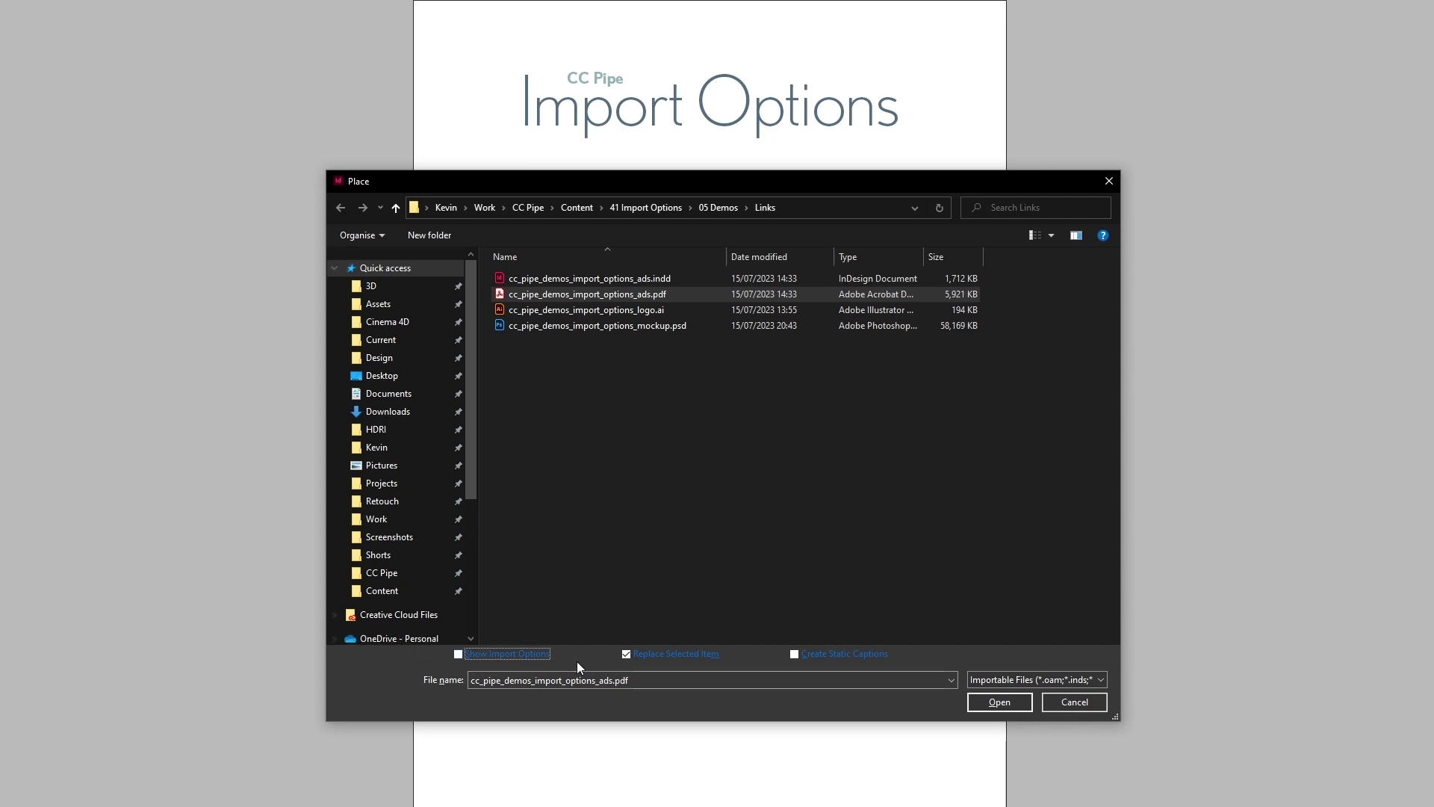
click(983, 701)
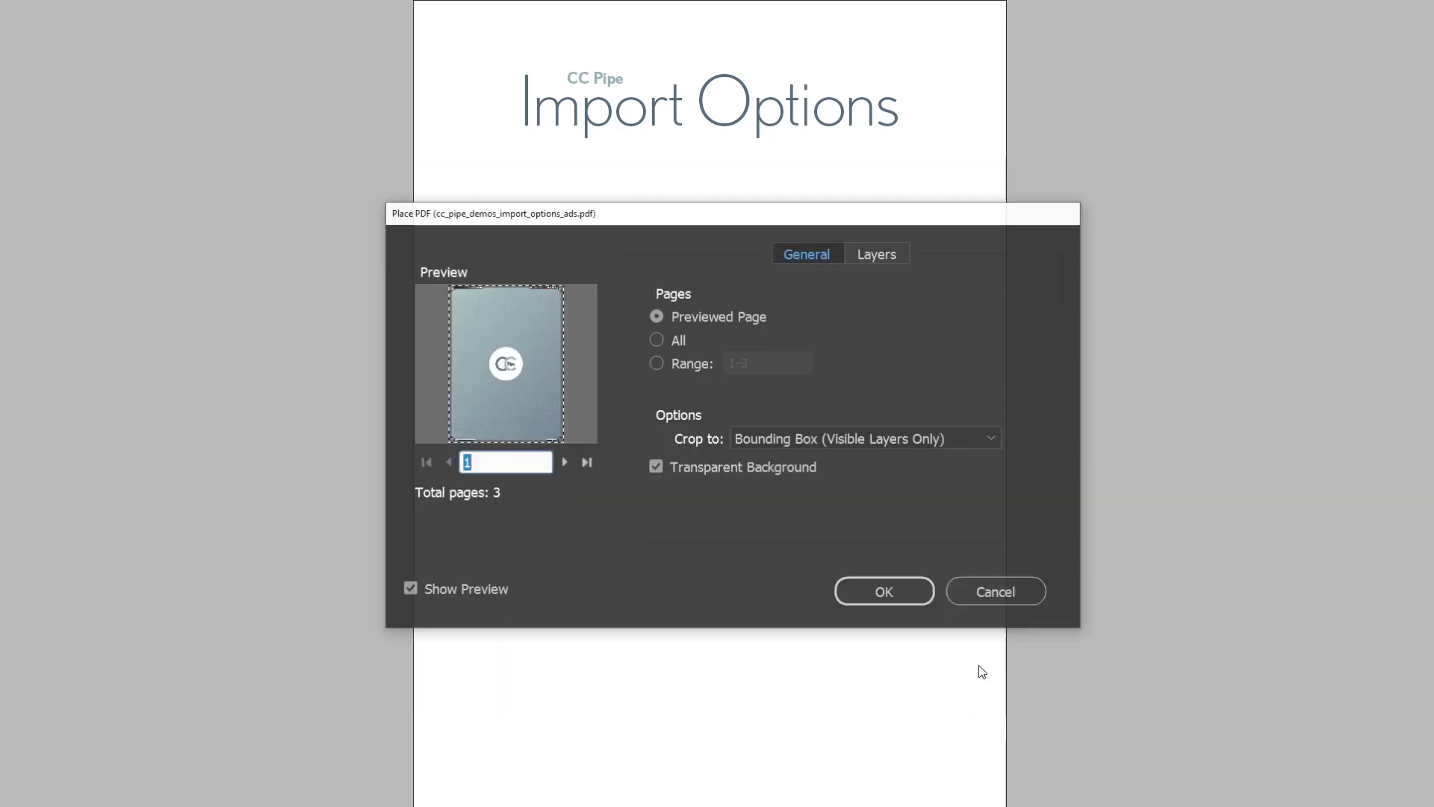
Limit the imported PDF pages to the range 2-3
drag(805, 217, 792, 219)
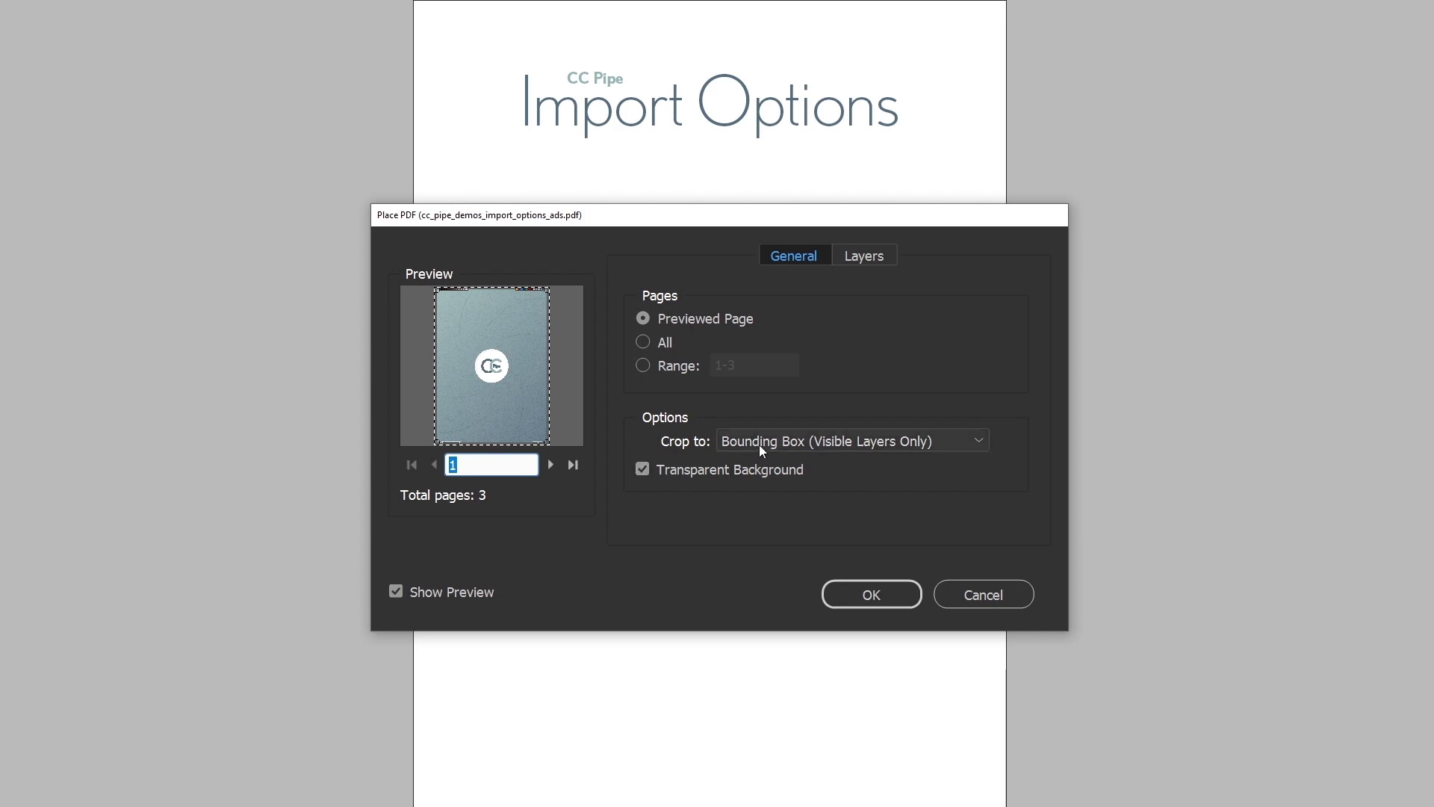
click(672, 366)
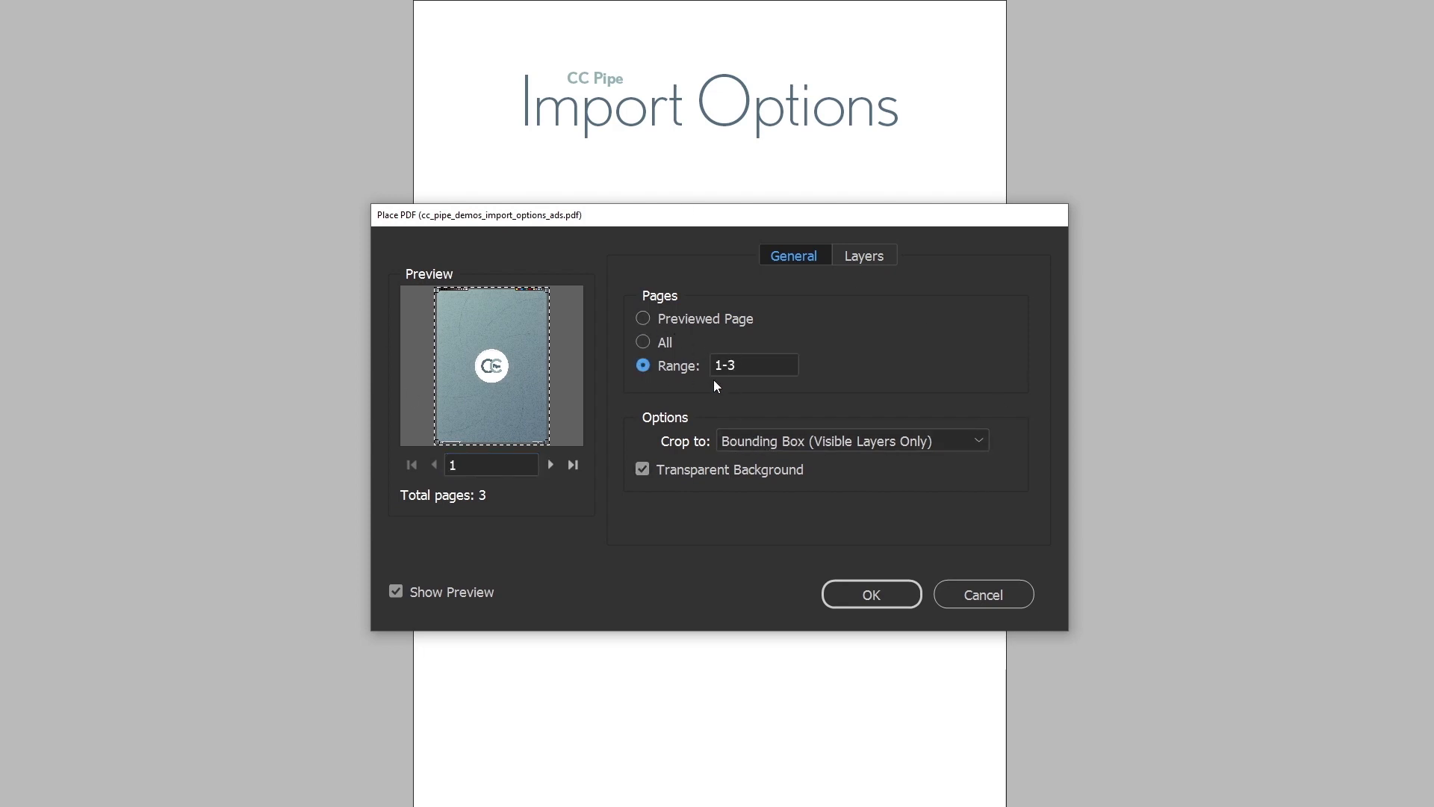
click(670, 365)
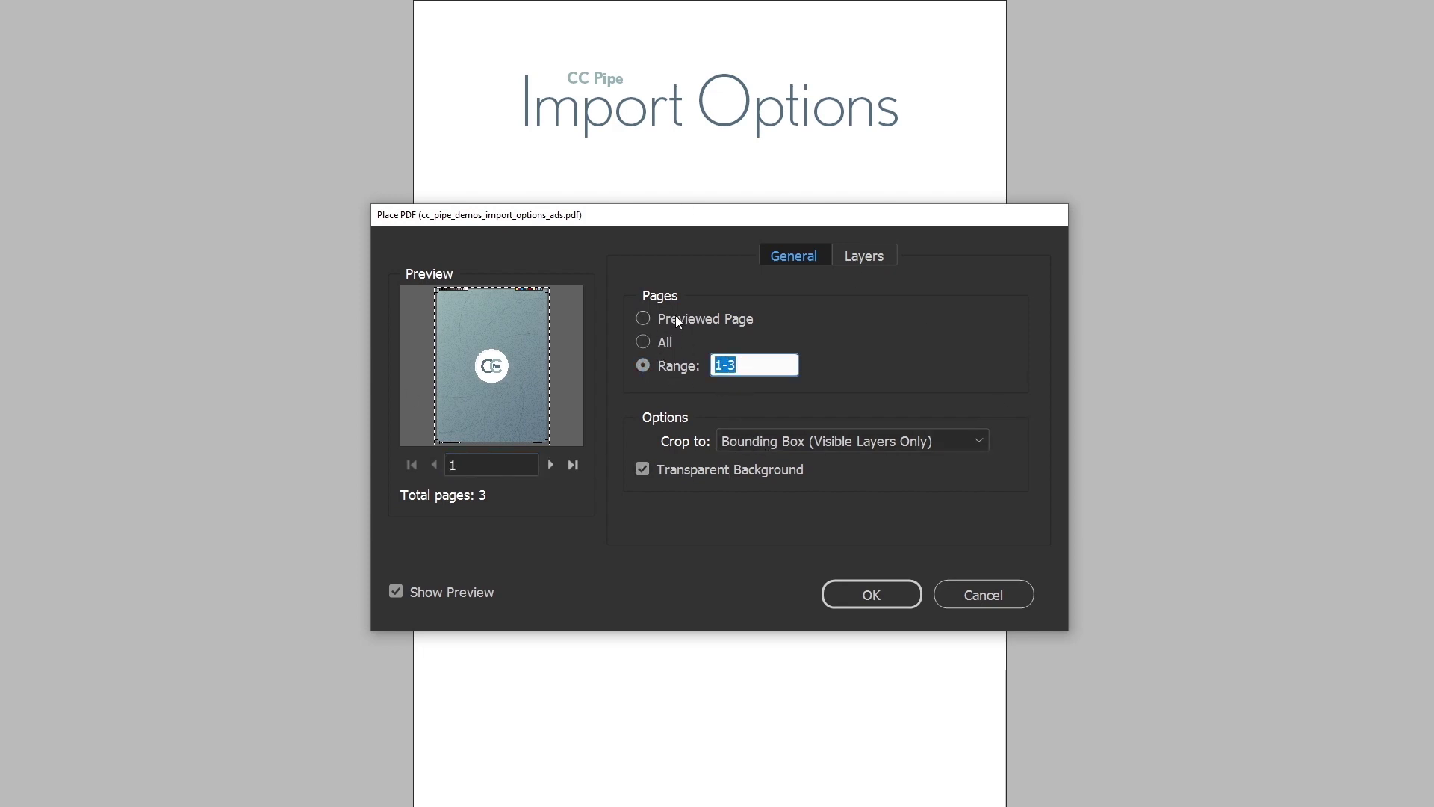
text(2-3)
click(763, 441)
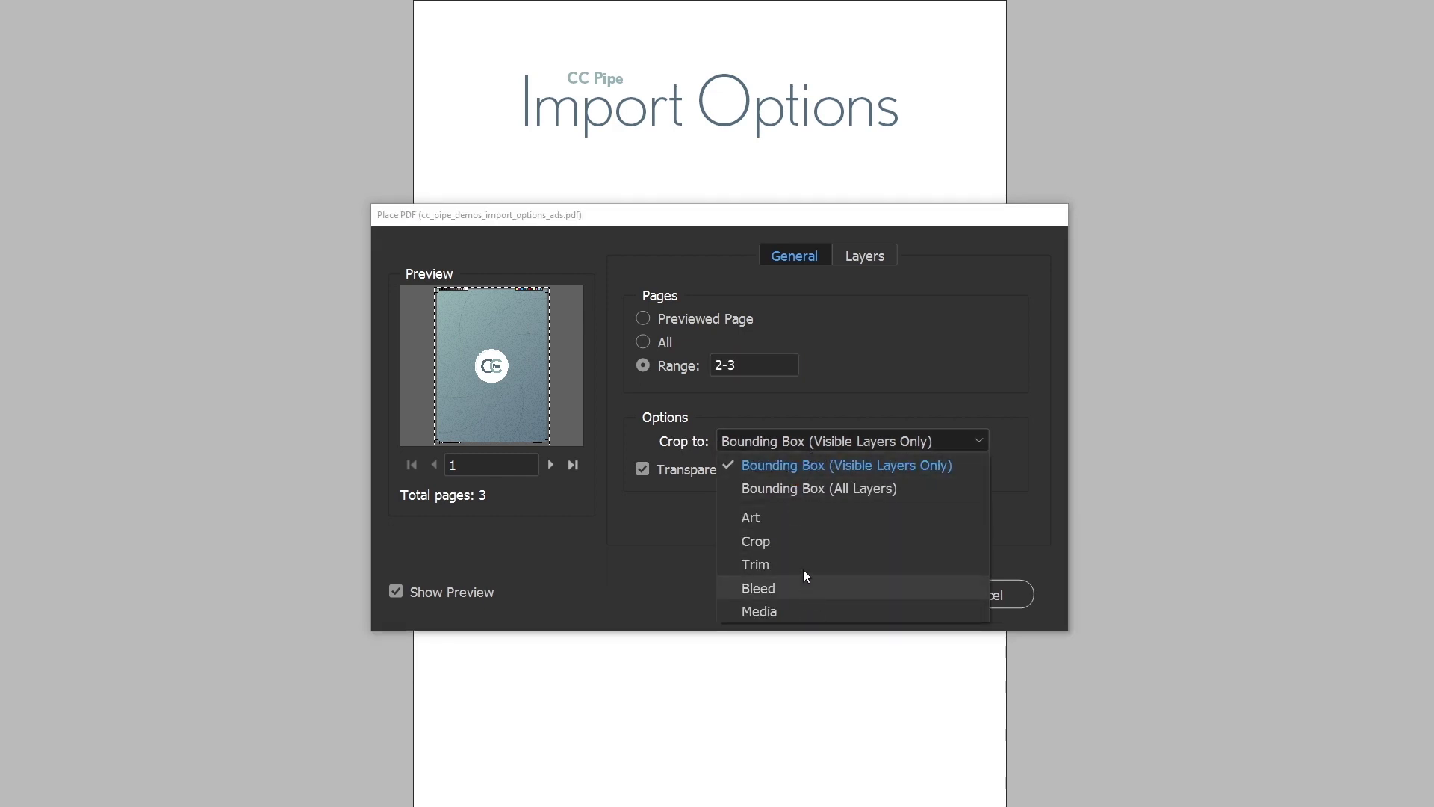
Set the PDF crop to Bleed and turn off Transparent Background
click(666, 517)
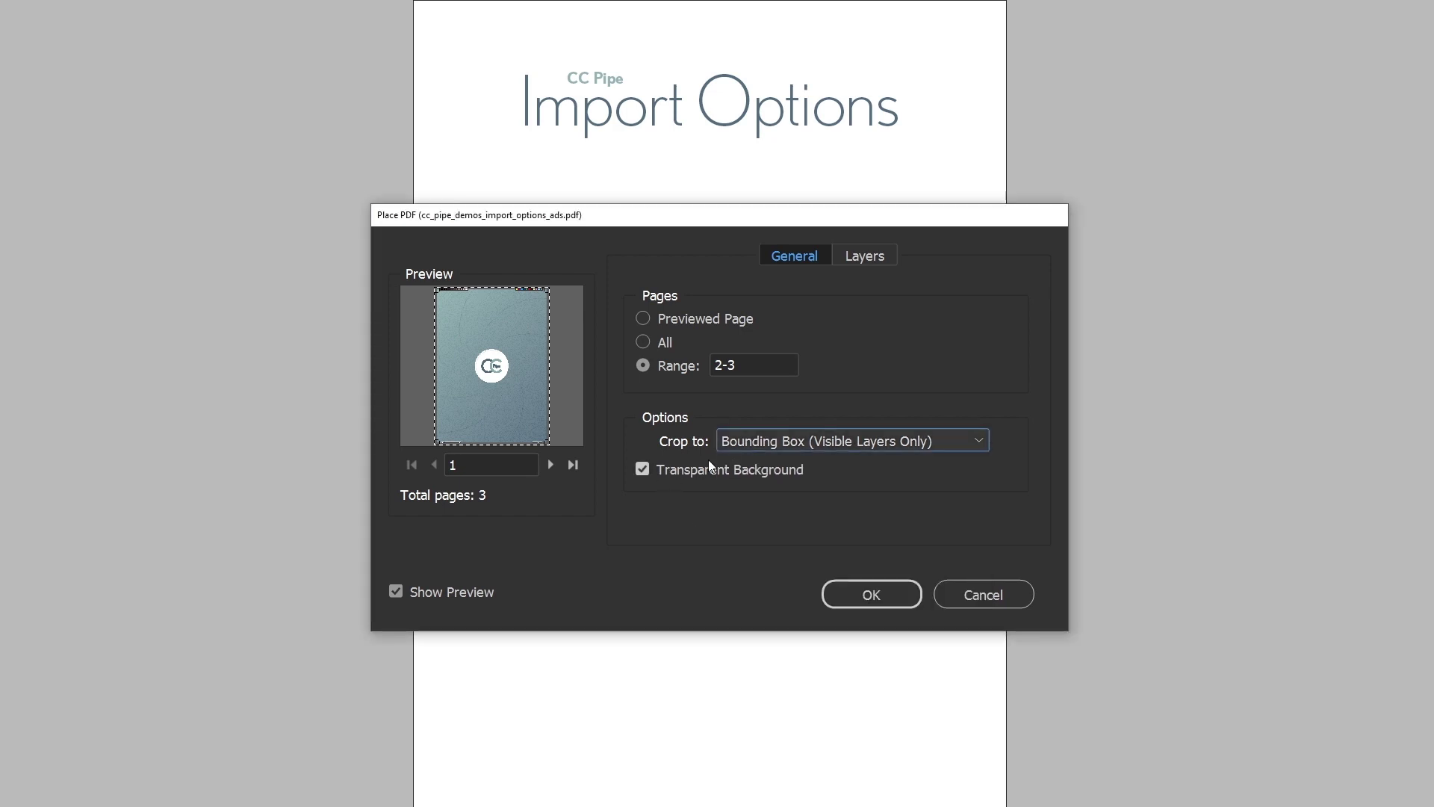
click(777, 446)
click(760, 586)
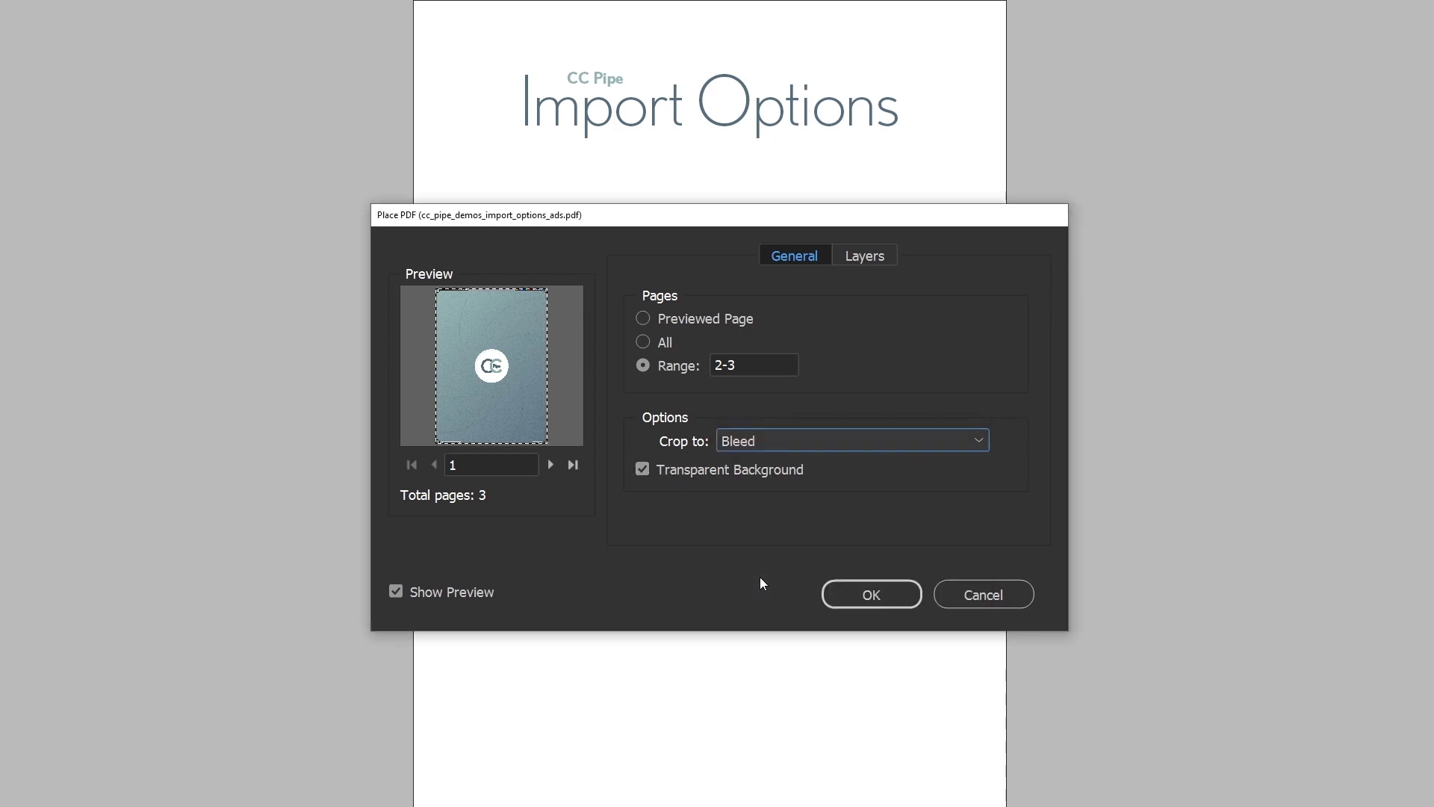
click(669, 468)
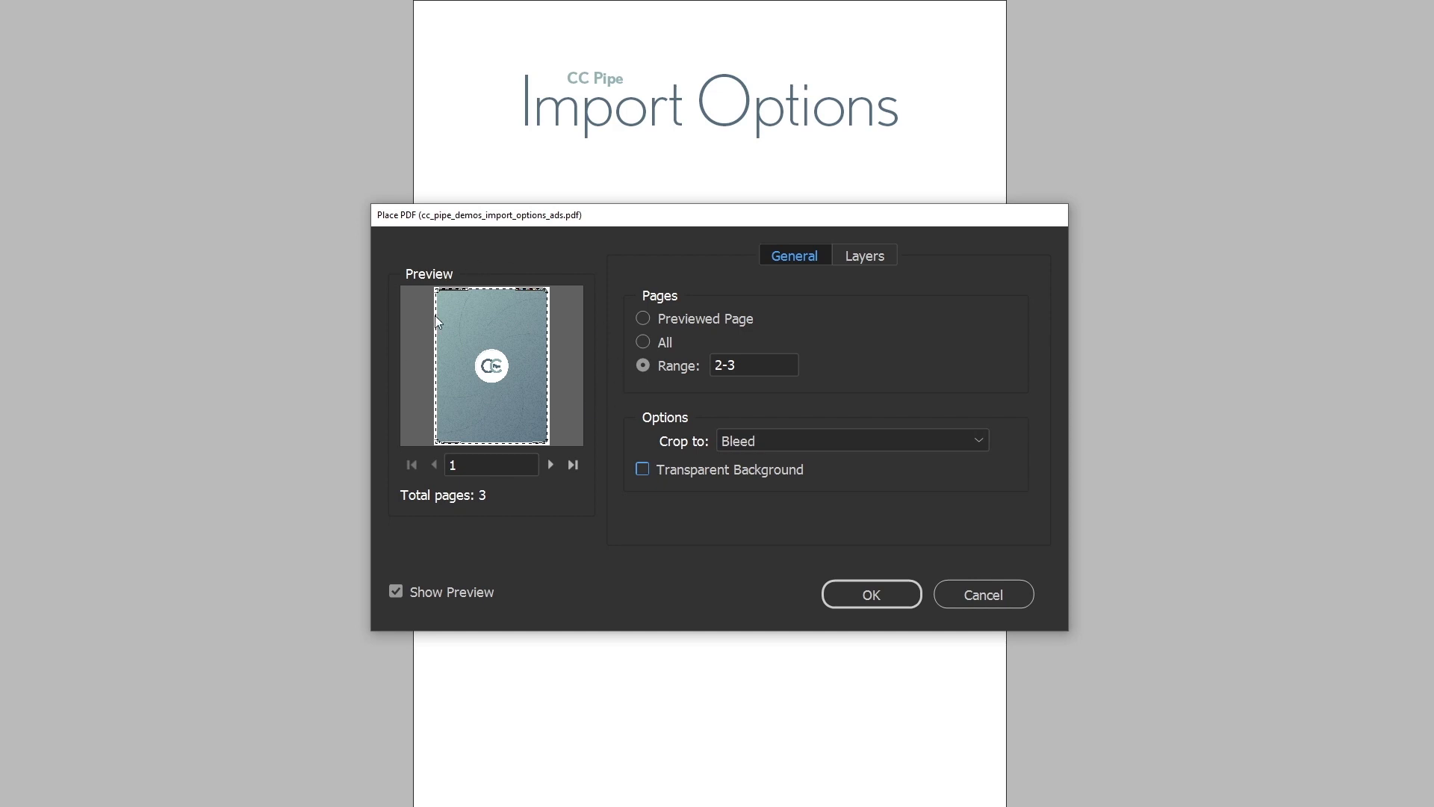
Preview pages 3 and 2 and review the Layers options before returning to General
click(551, 465)
click(551, 464)
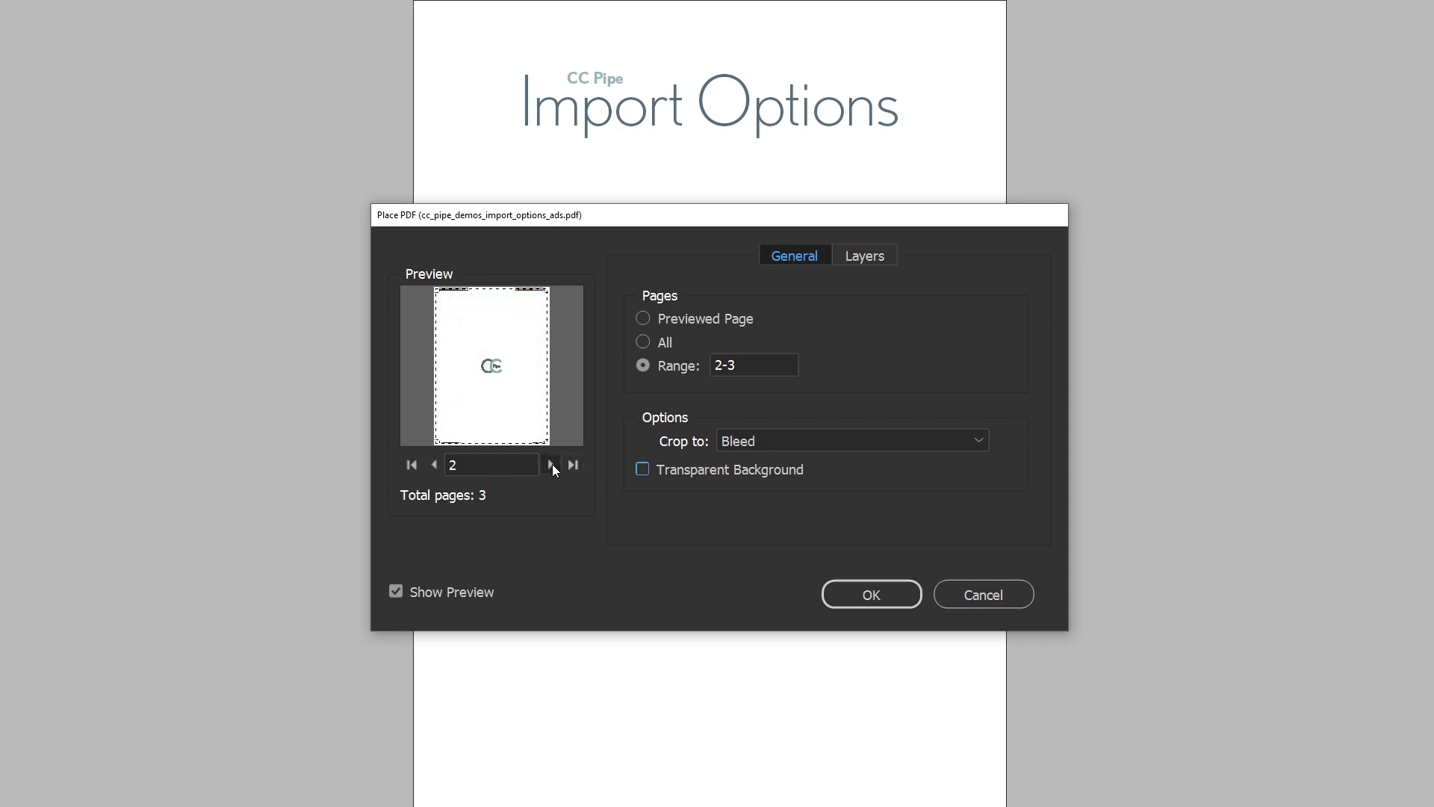
click(433, 466)
click(858, 256)
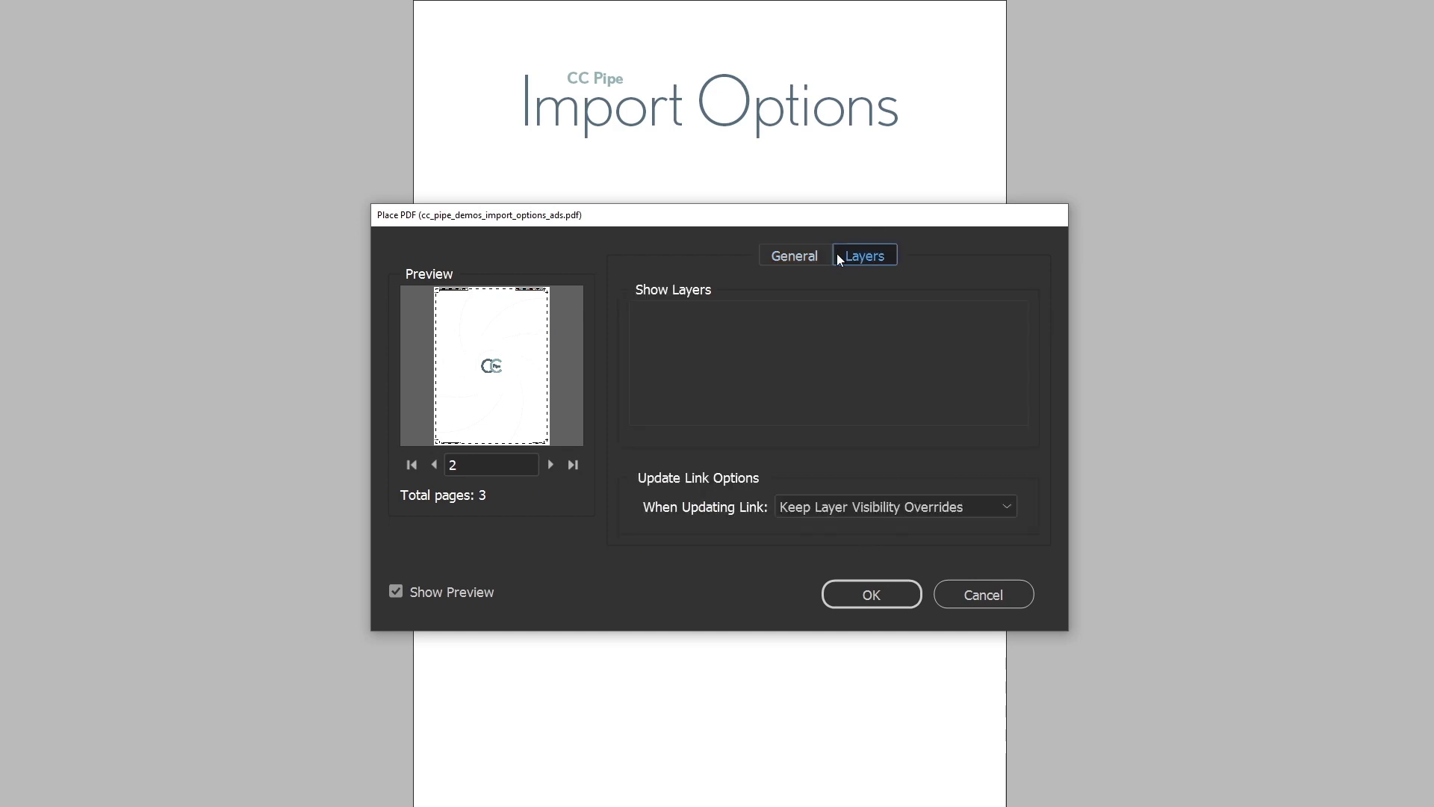
click(795, 258)
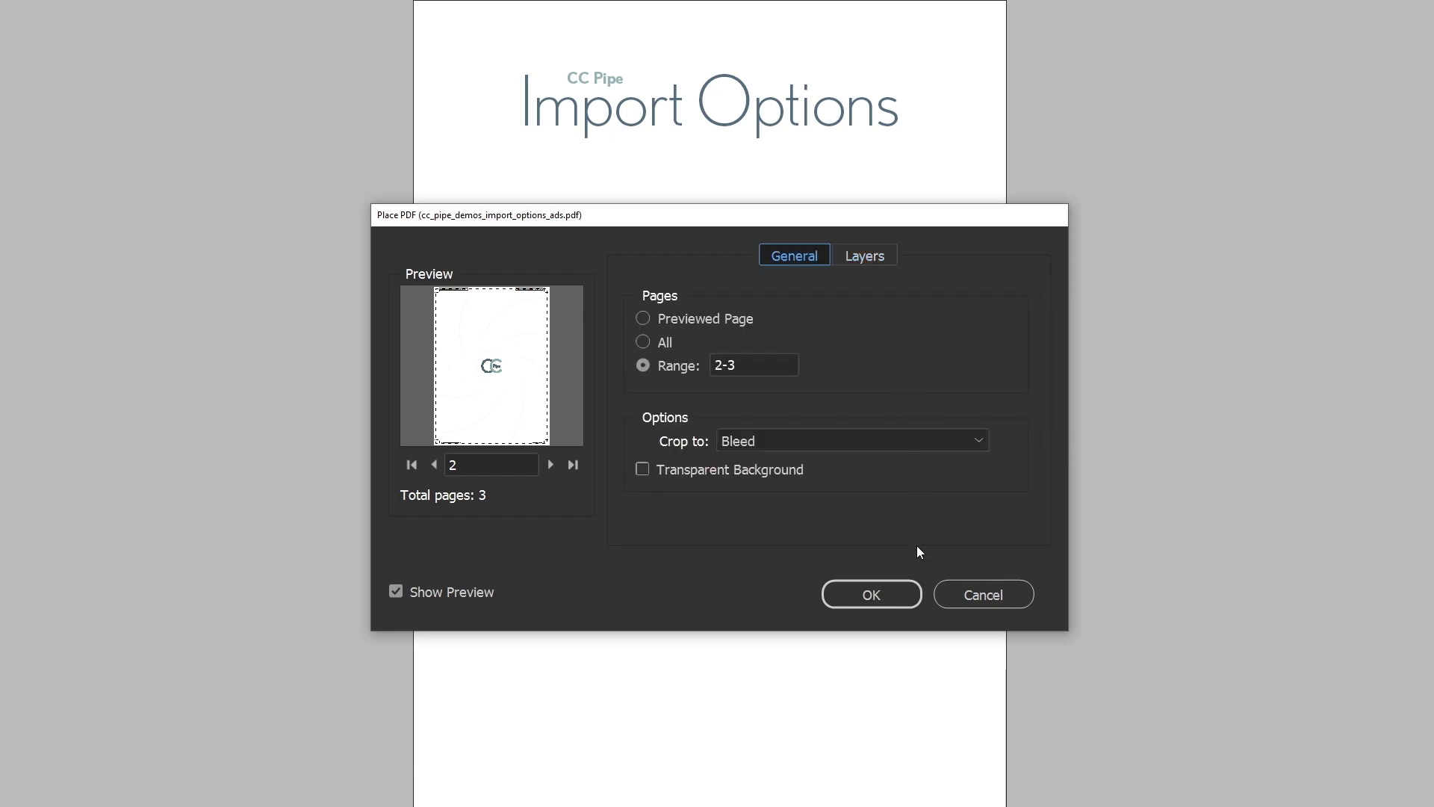
Confirm the import and place the loaded ad pages into the document
click(878, 593)
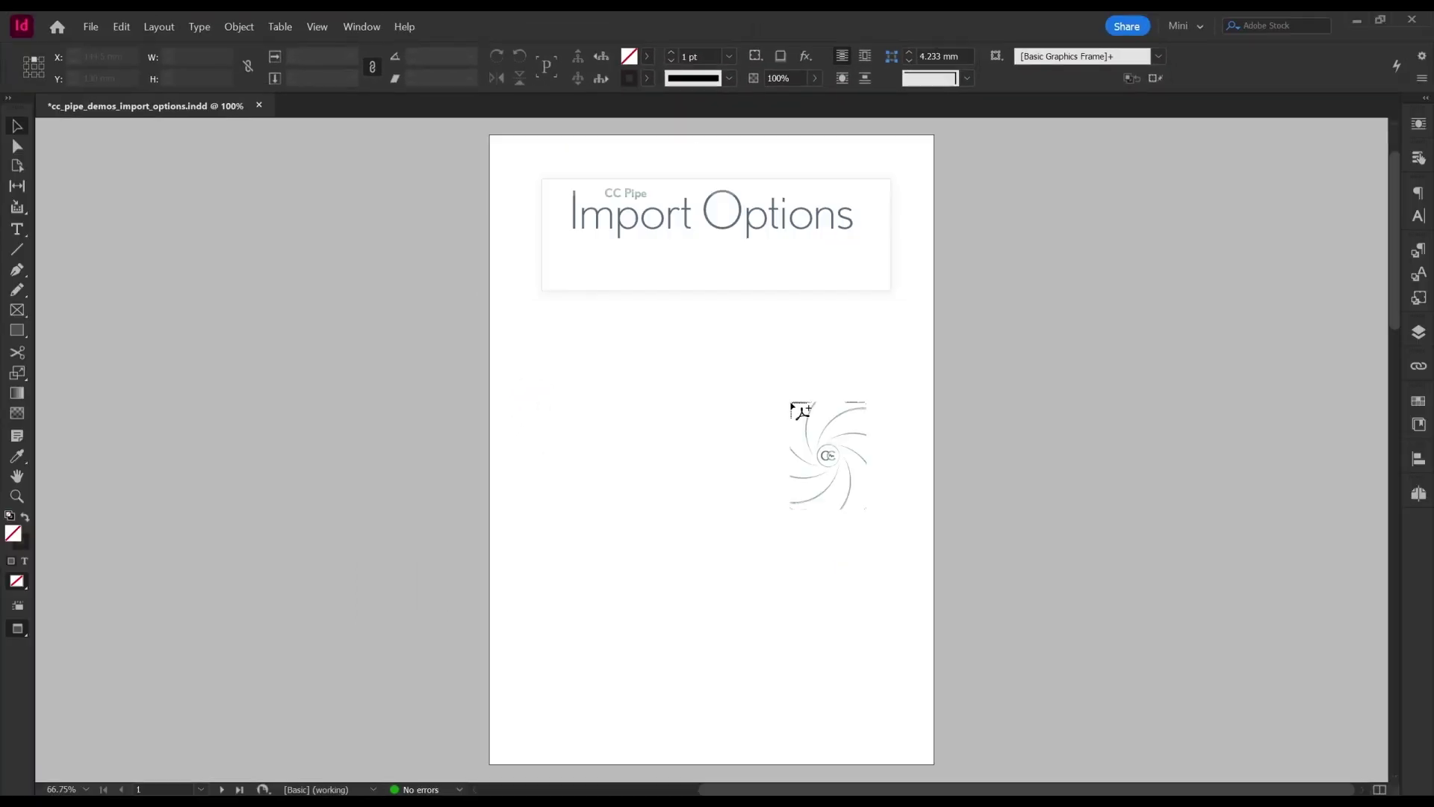
click(648, 294)
click(1162, 326)
click(790, 209)
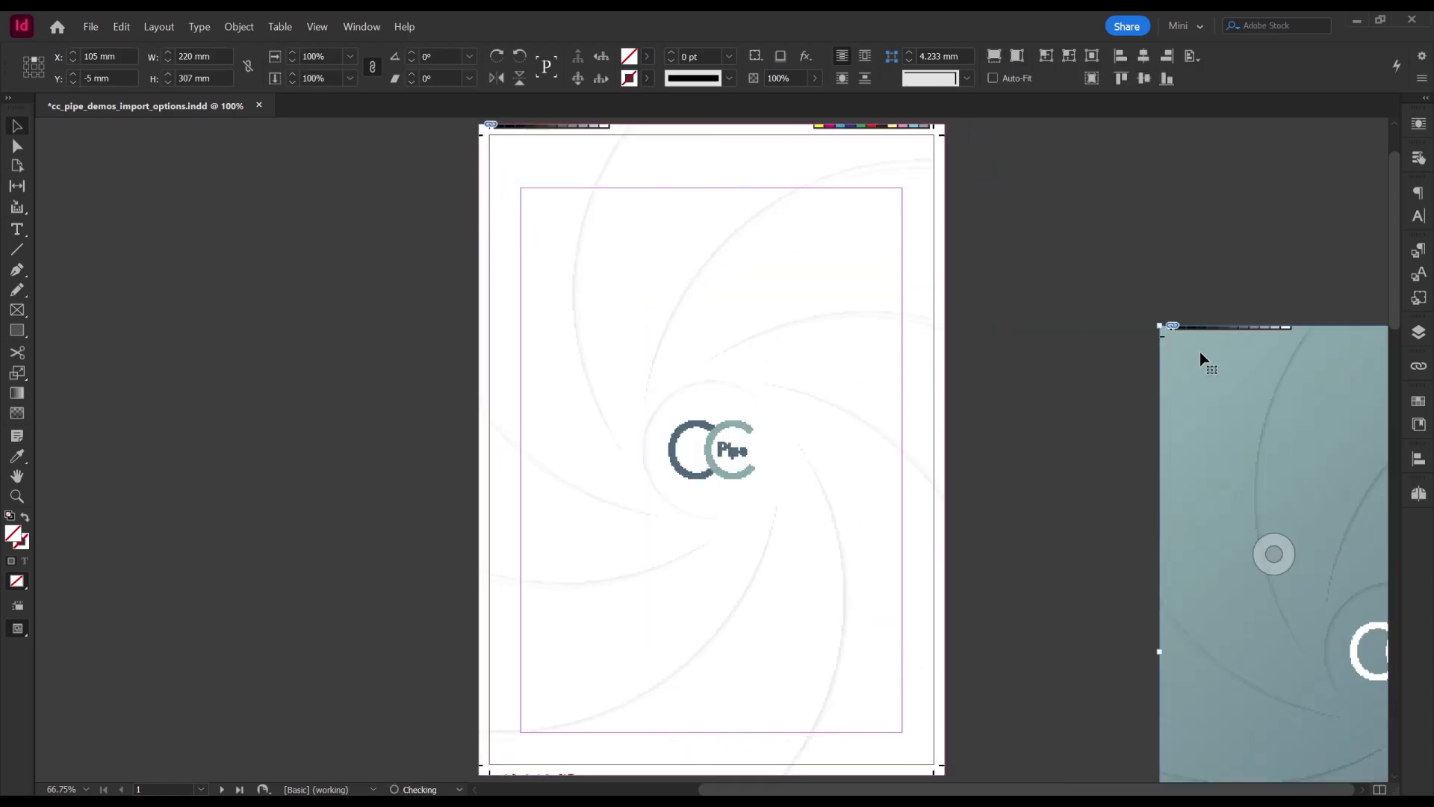
Paste the cover graphic onto page 4 and bring up the spread of pages 3-4
scroll(695, 304, down, 15)
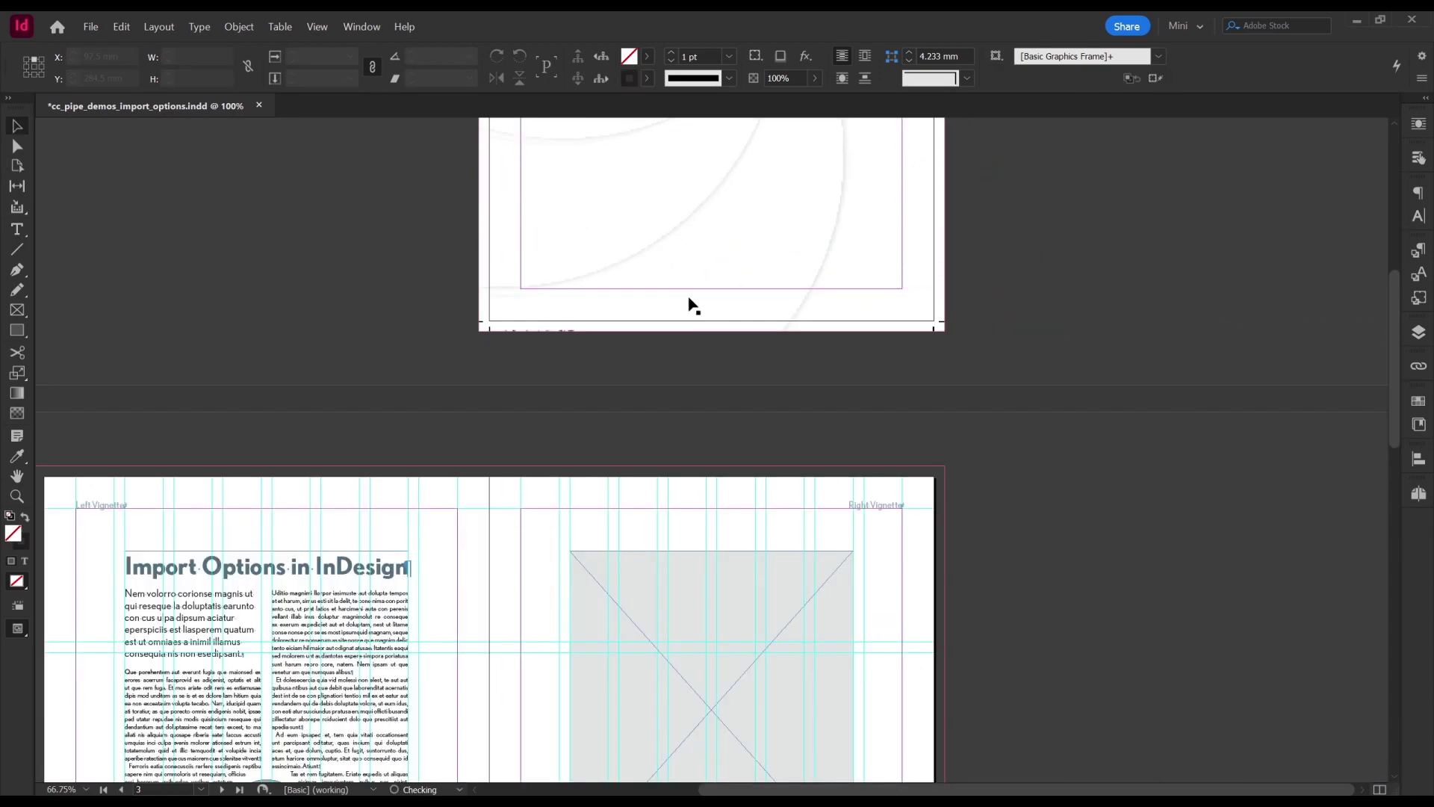
key(ctrl+v)
drag(470, 279, 355, 257)
key(ctrl+minus)
scroll(672, 362, up, 10)
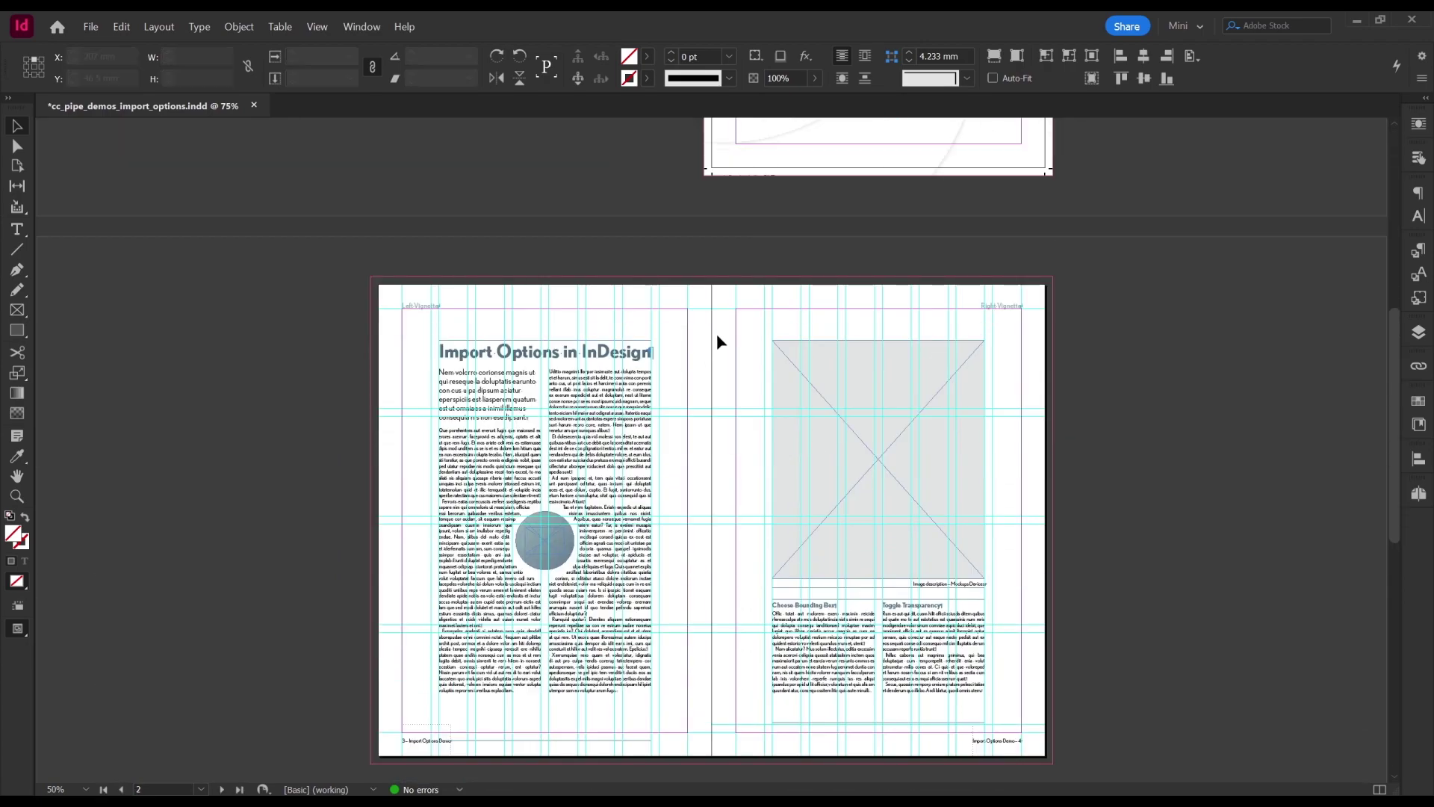
key(ctrl+equal)
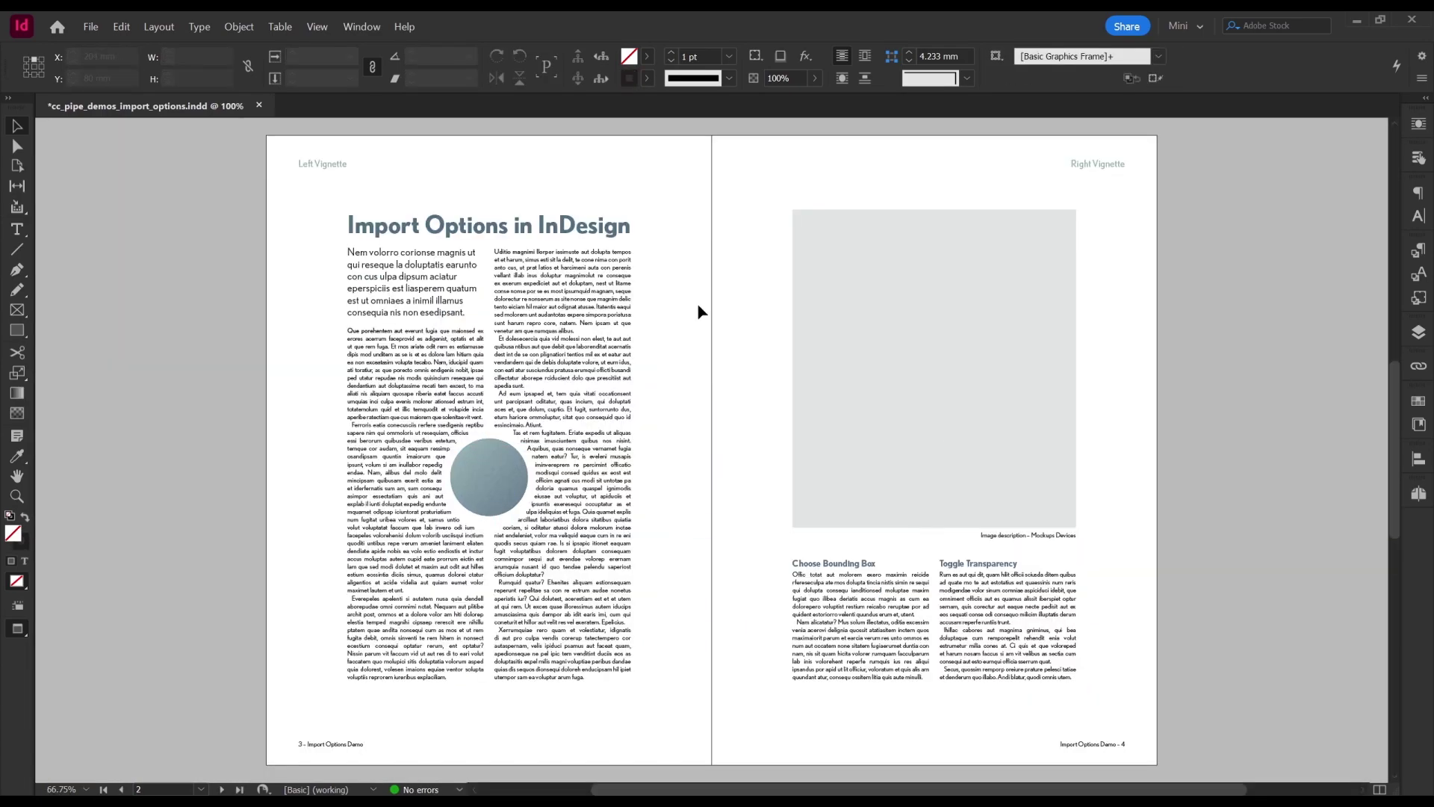
Place the logo file with a transparent background, cropped to Bounding Box (Visible Layers Only)
key(ctrl+d)
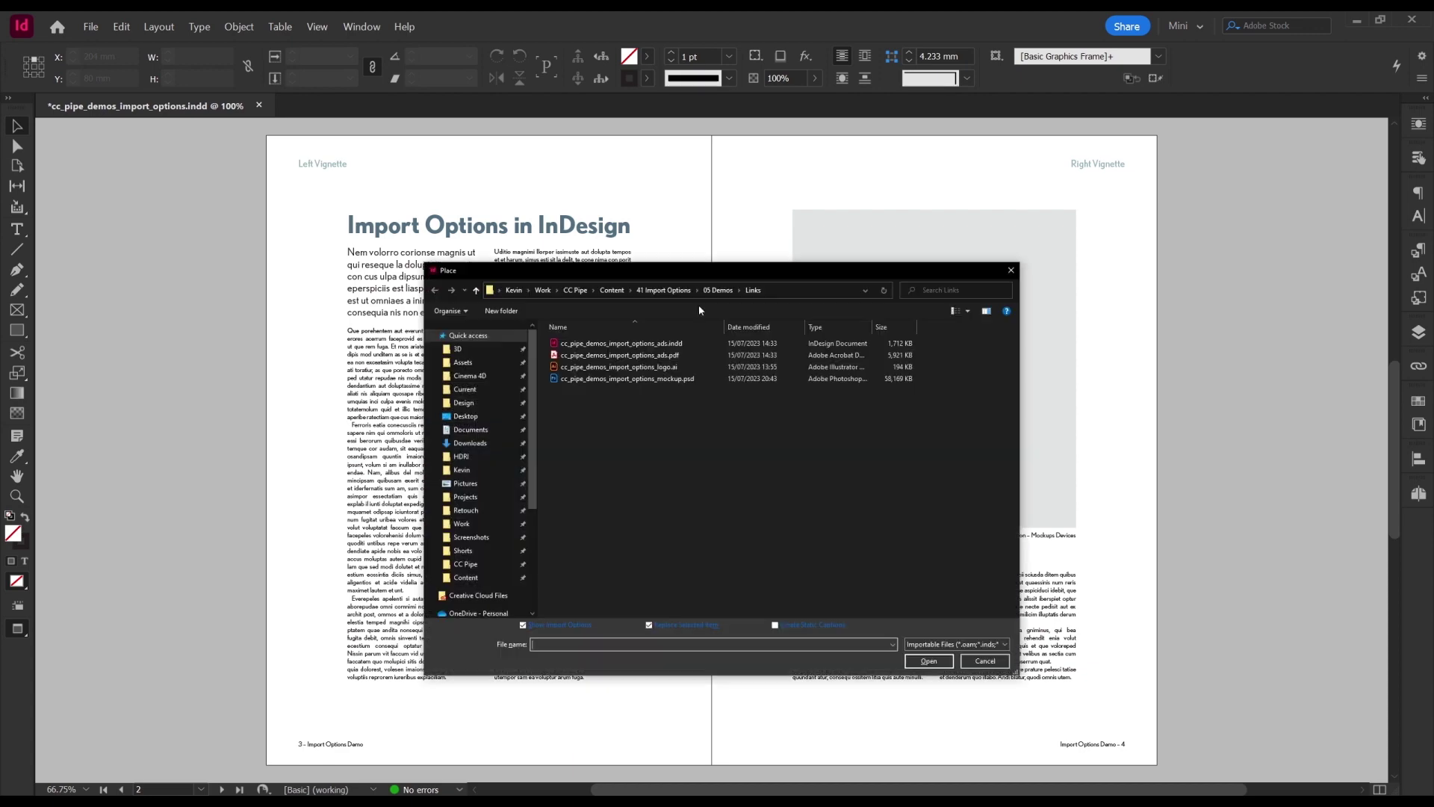
click(630, 367)
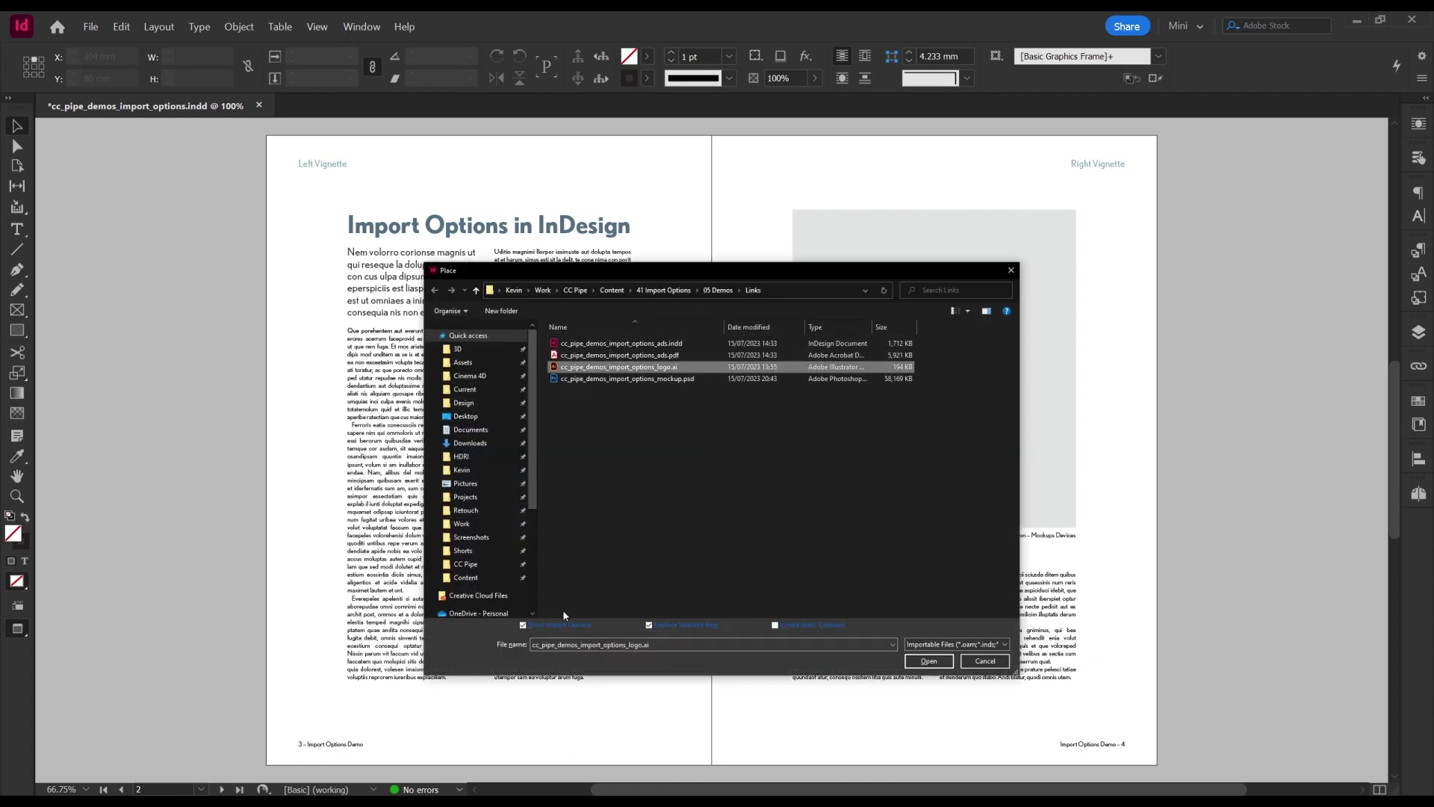
click(927, 661)
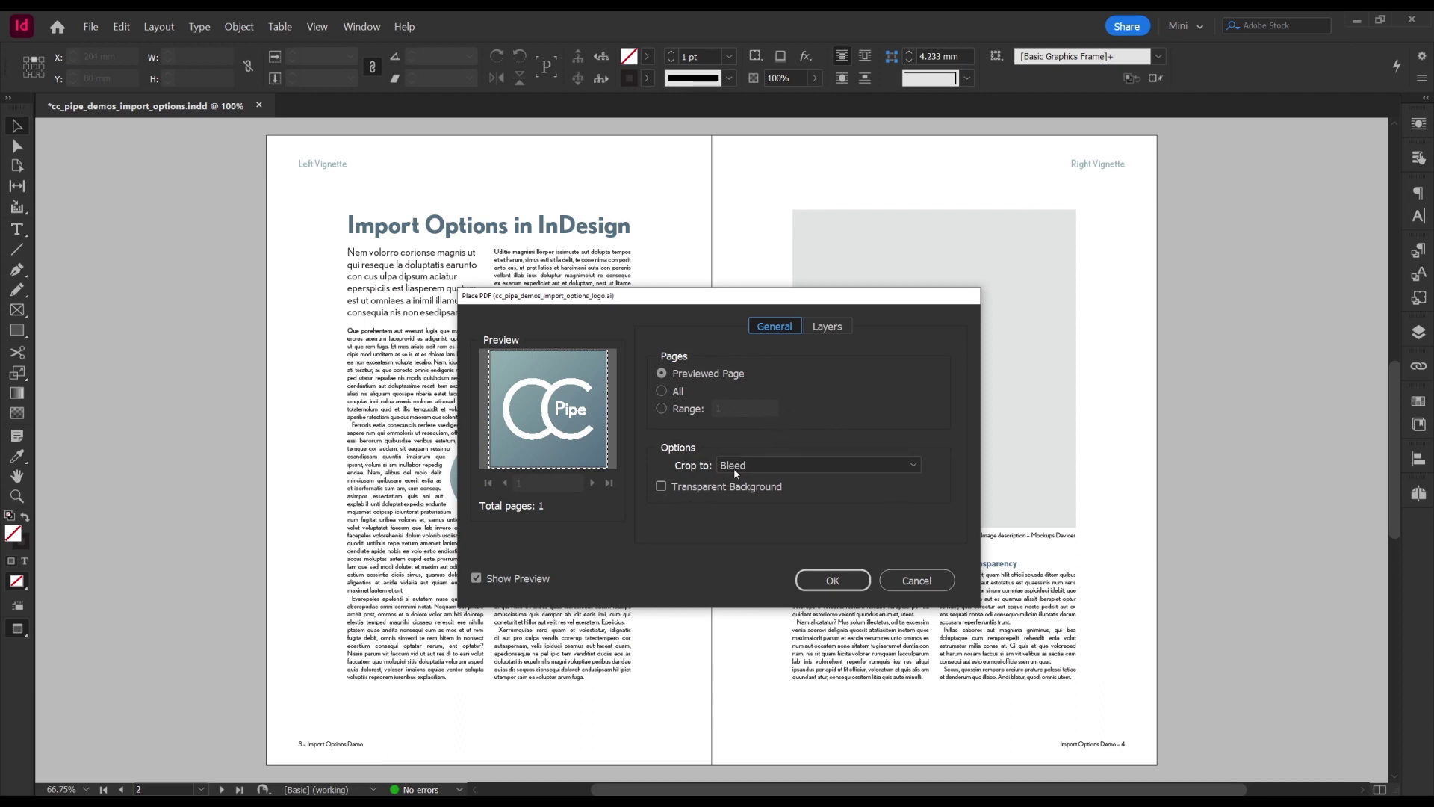
click(759, 463)
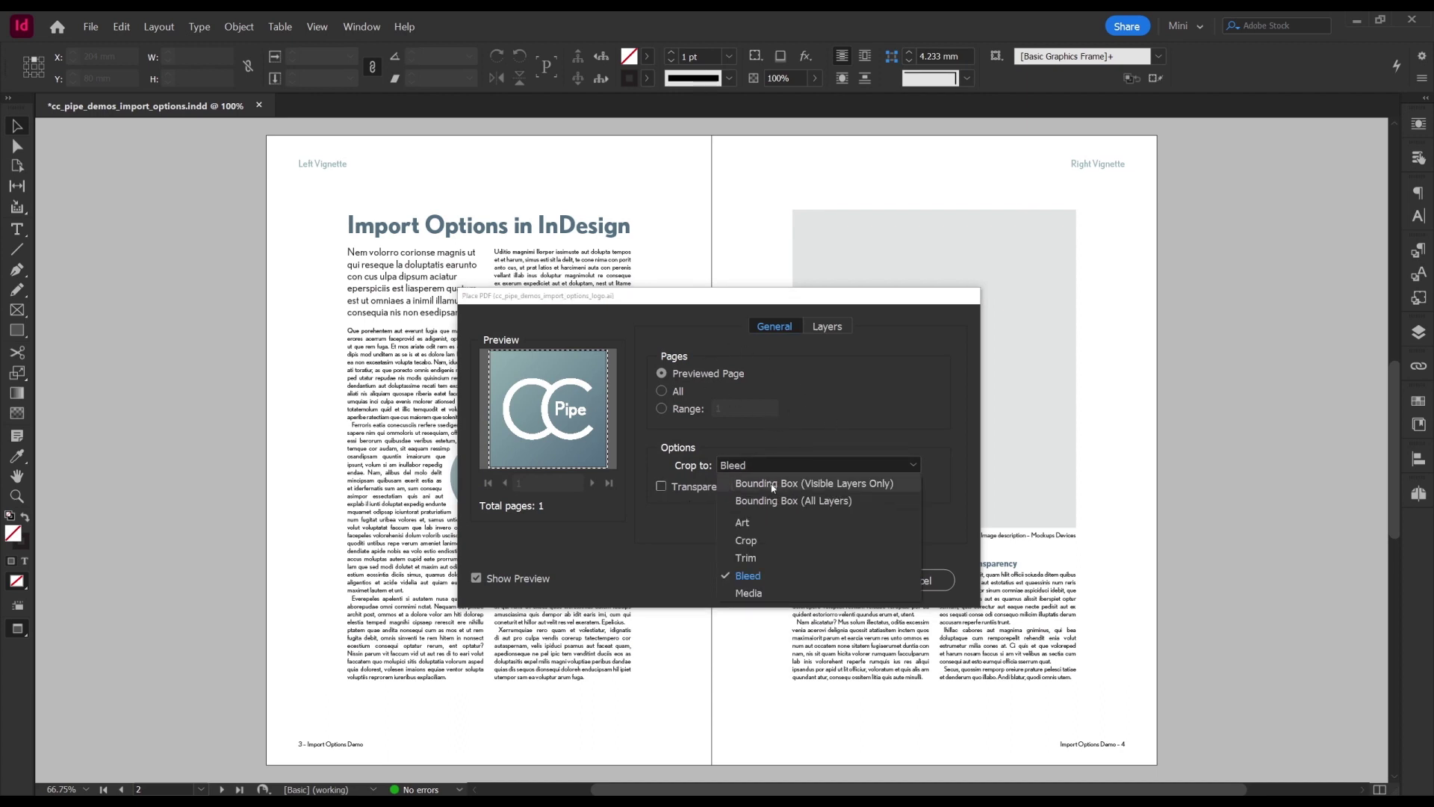
click(681, 488)
click(781, 464)
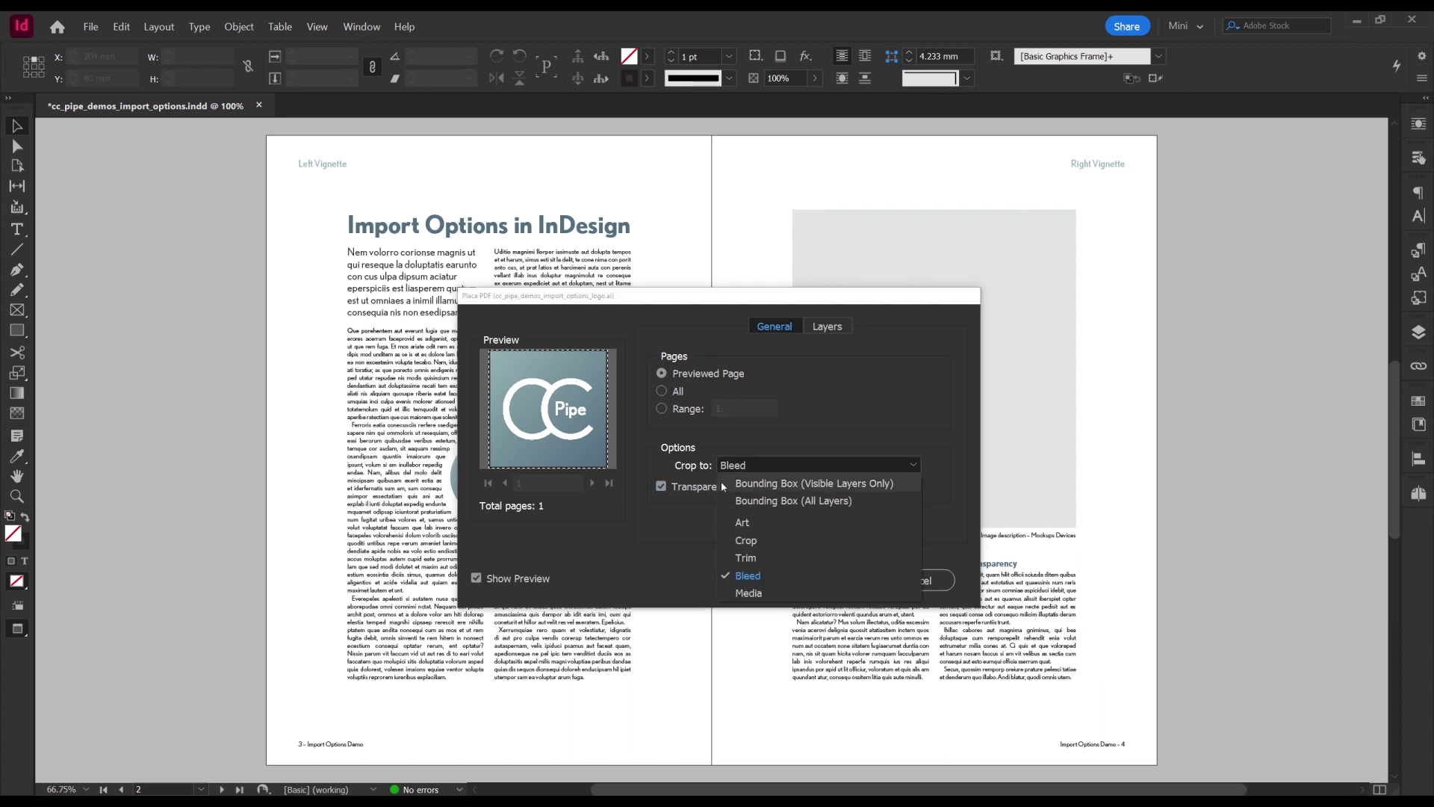
click(760, 484)
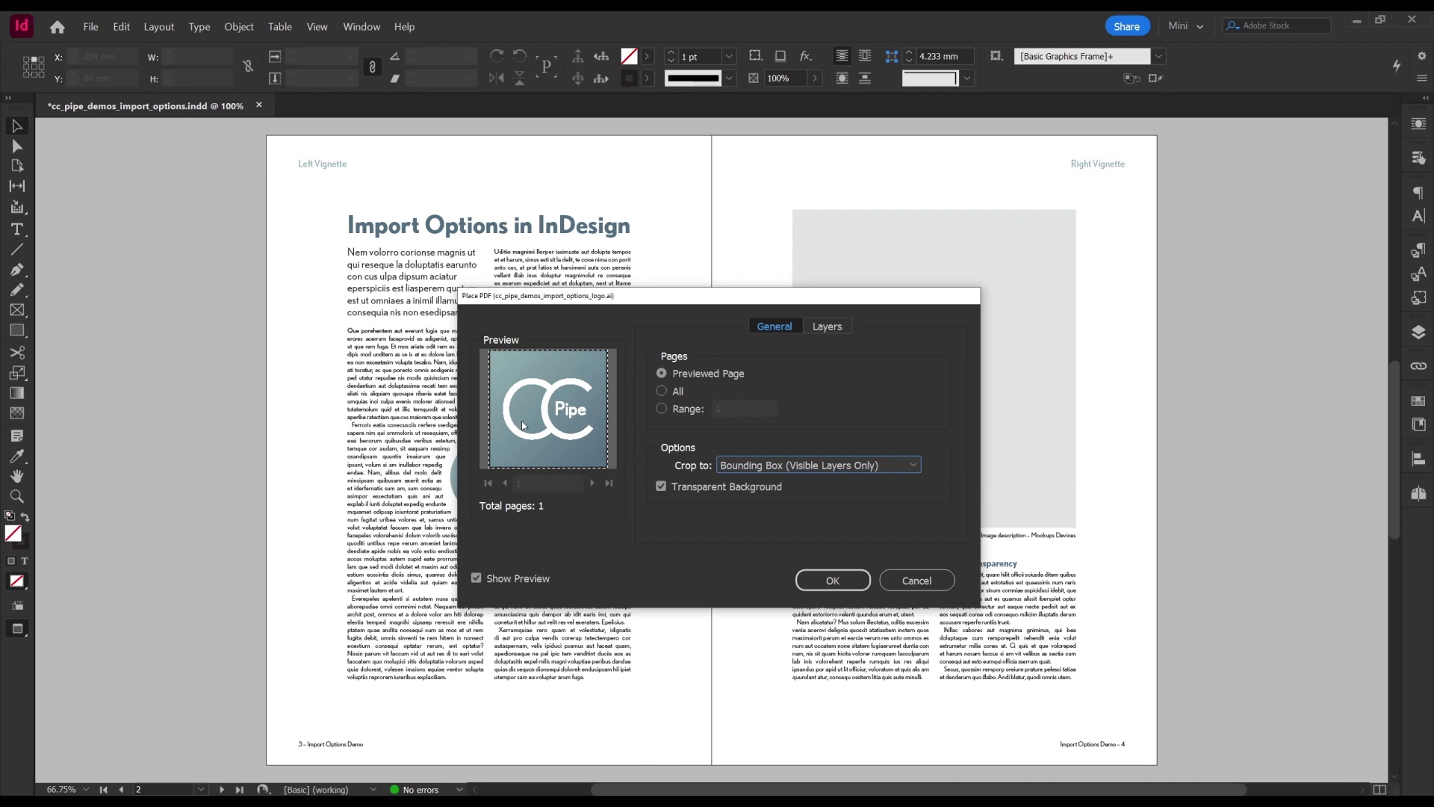
Hide the logo's BG layer and place it into the left-page circle
click(827, 330)
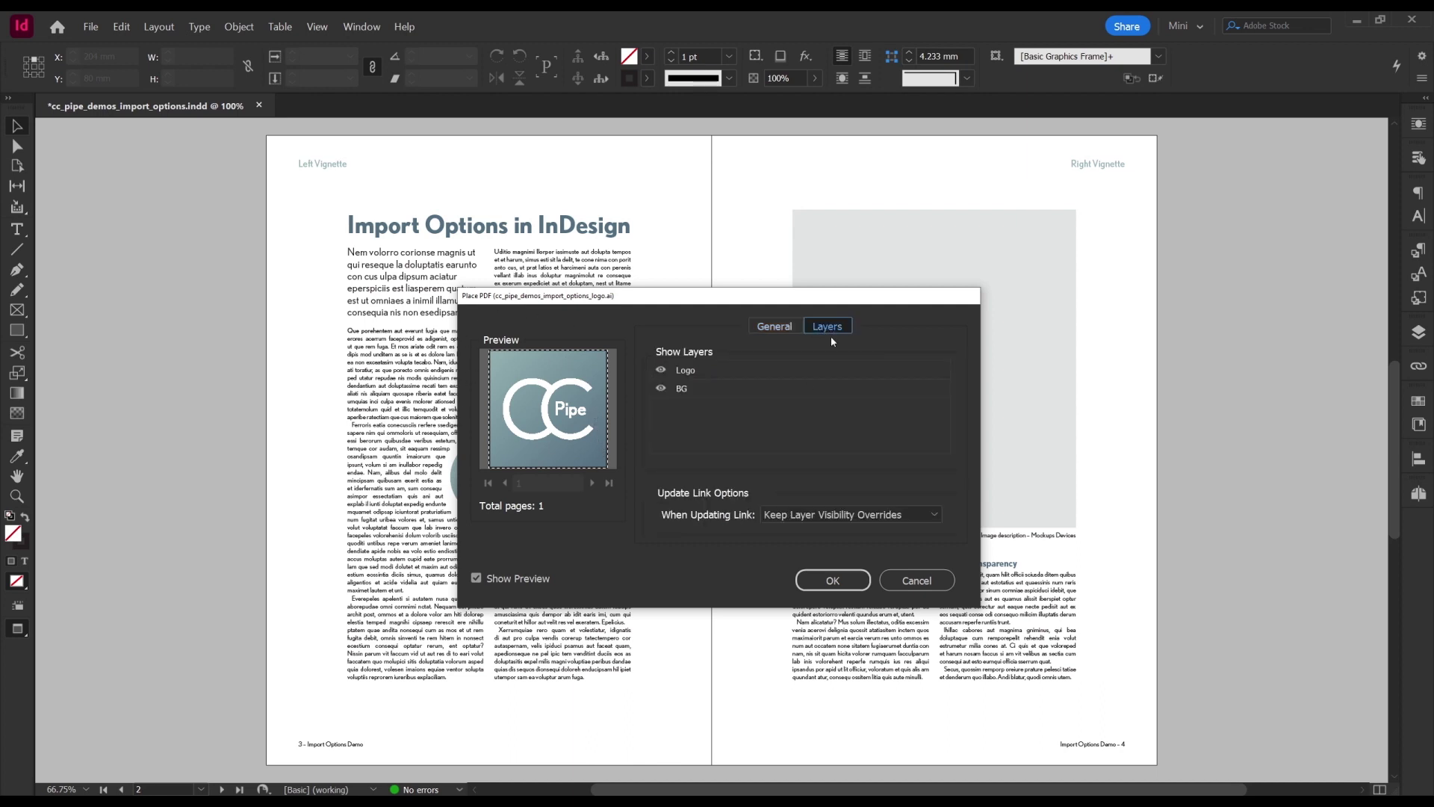
click(661, 389)
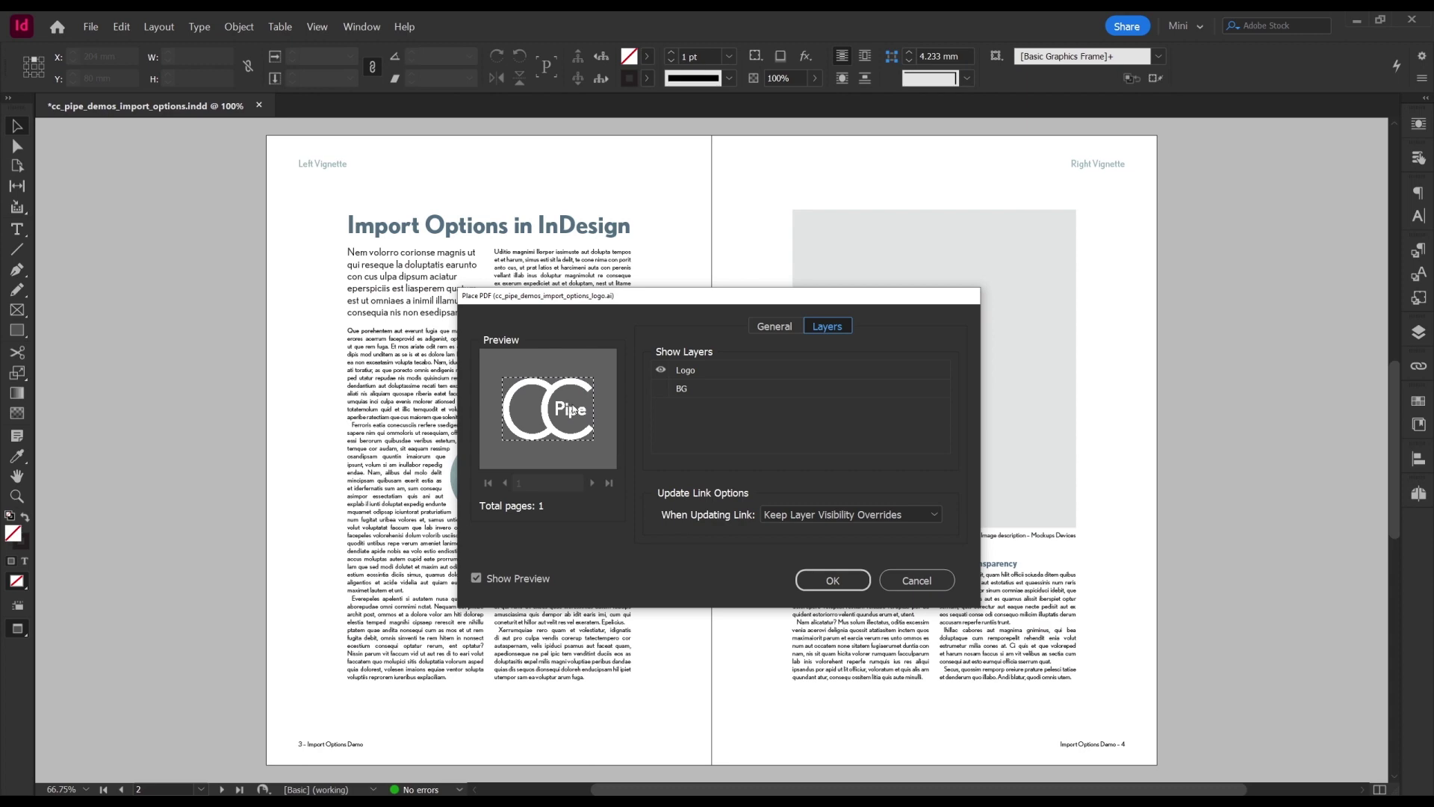
click(827, 580)
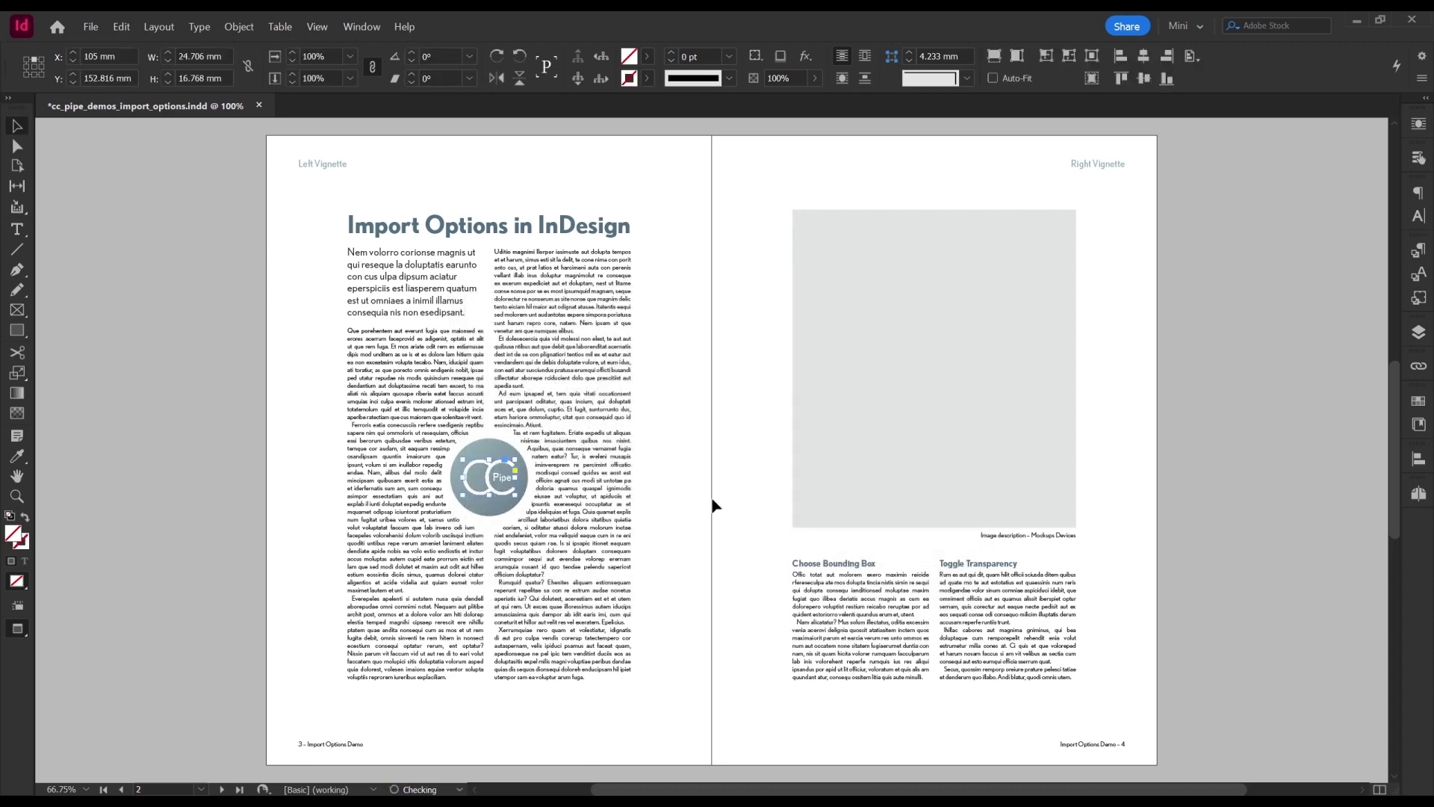
Select the empty right-page frame and place the device mockup PSD with import options
click(749, 479)
click(874, 442)
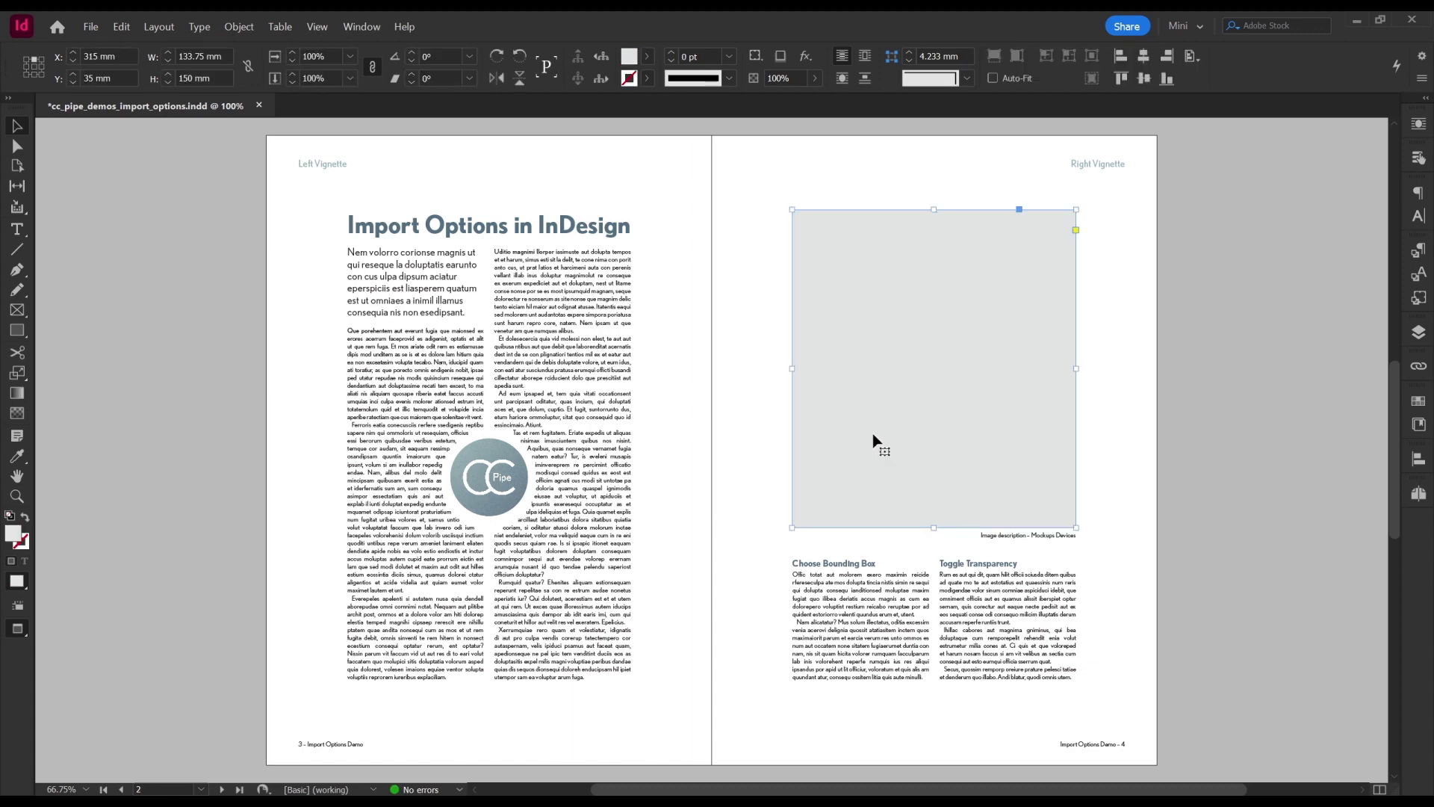
key(ctrl+d)
click(631, 379)
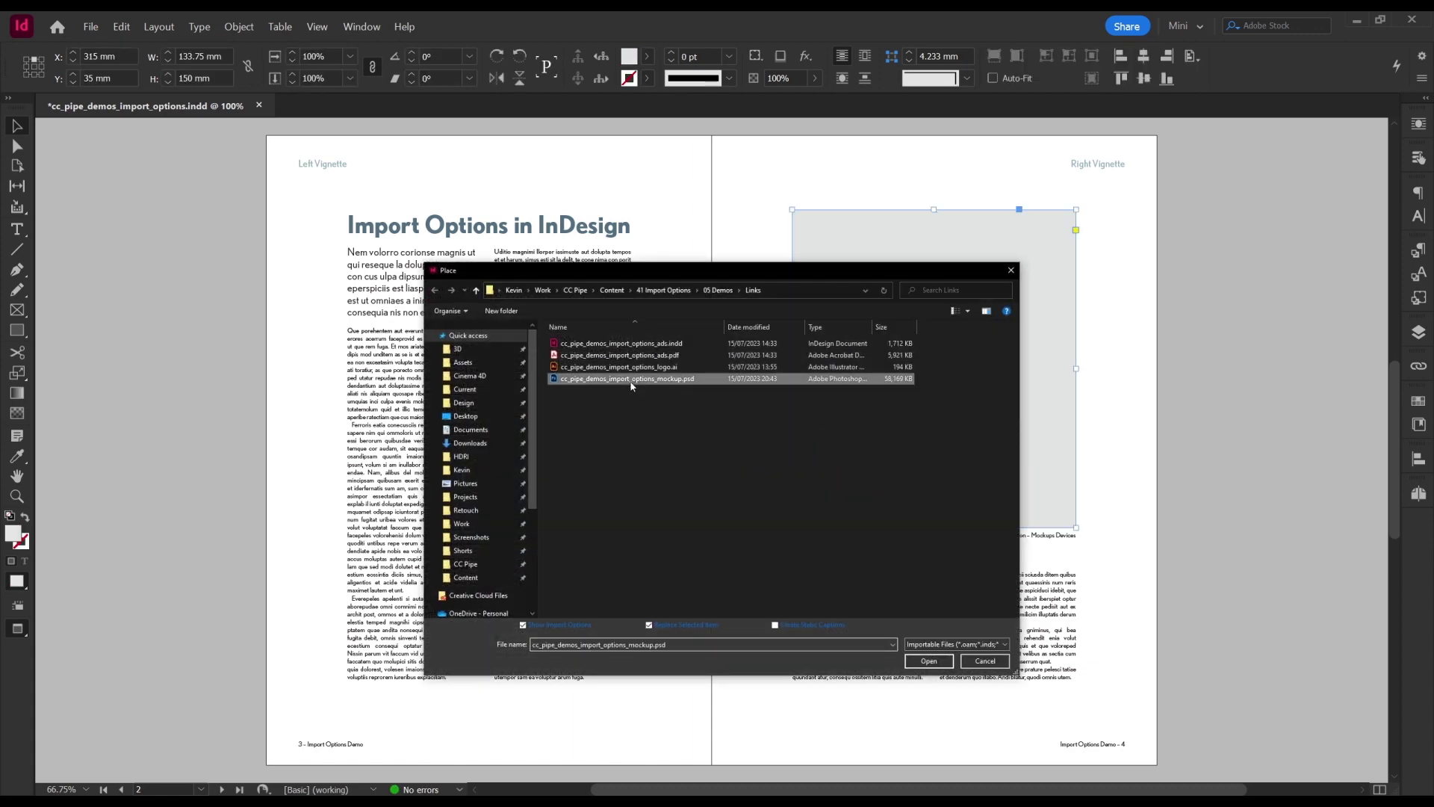
click(938, 665)
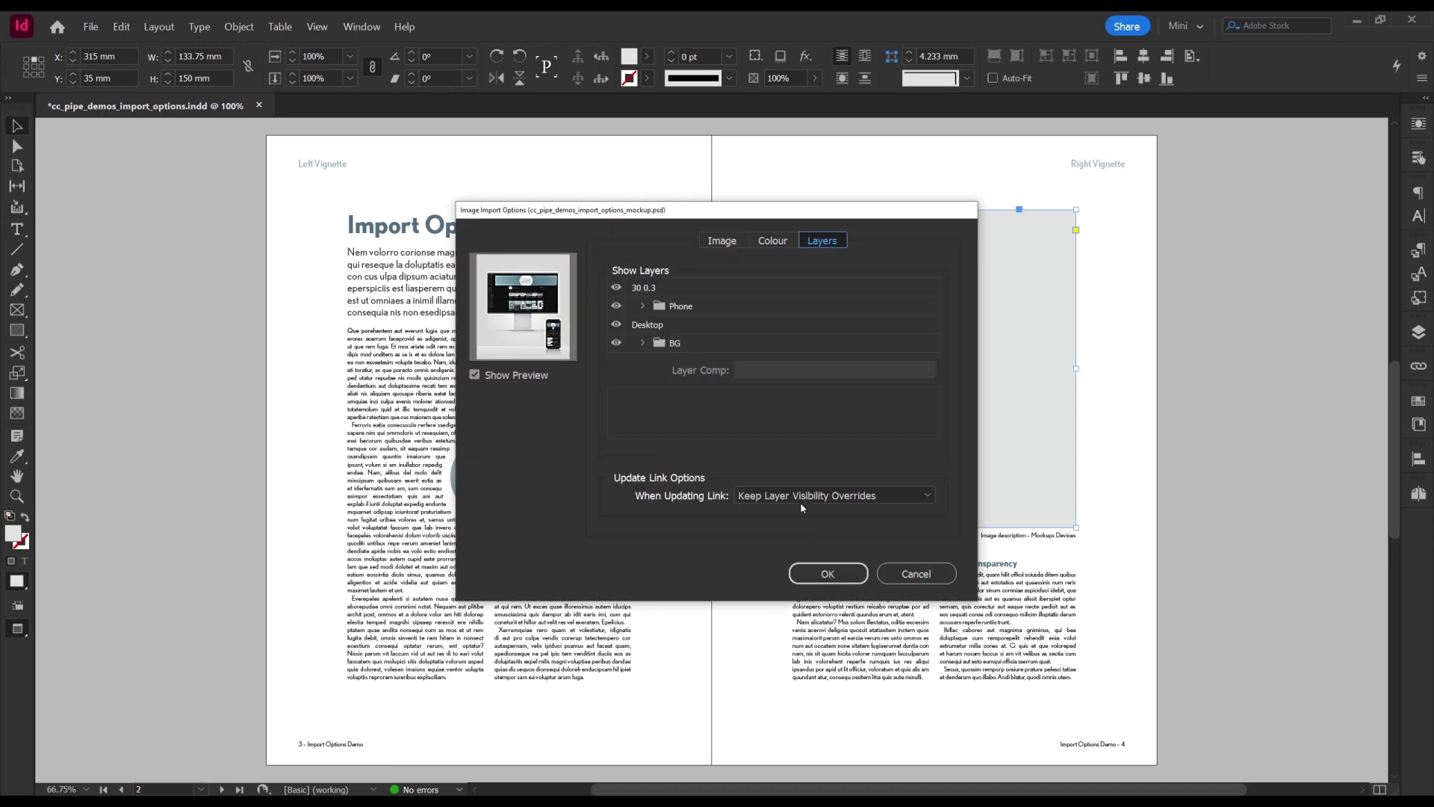
Hide the mockup's Phone layer and place it into the right-page frame
click(721, 241)
click(772, 241)
click(822, 240)
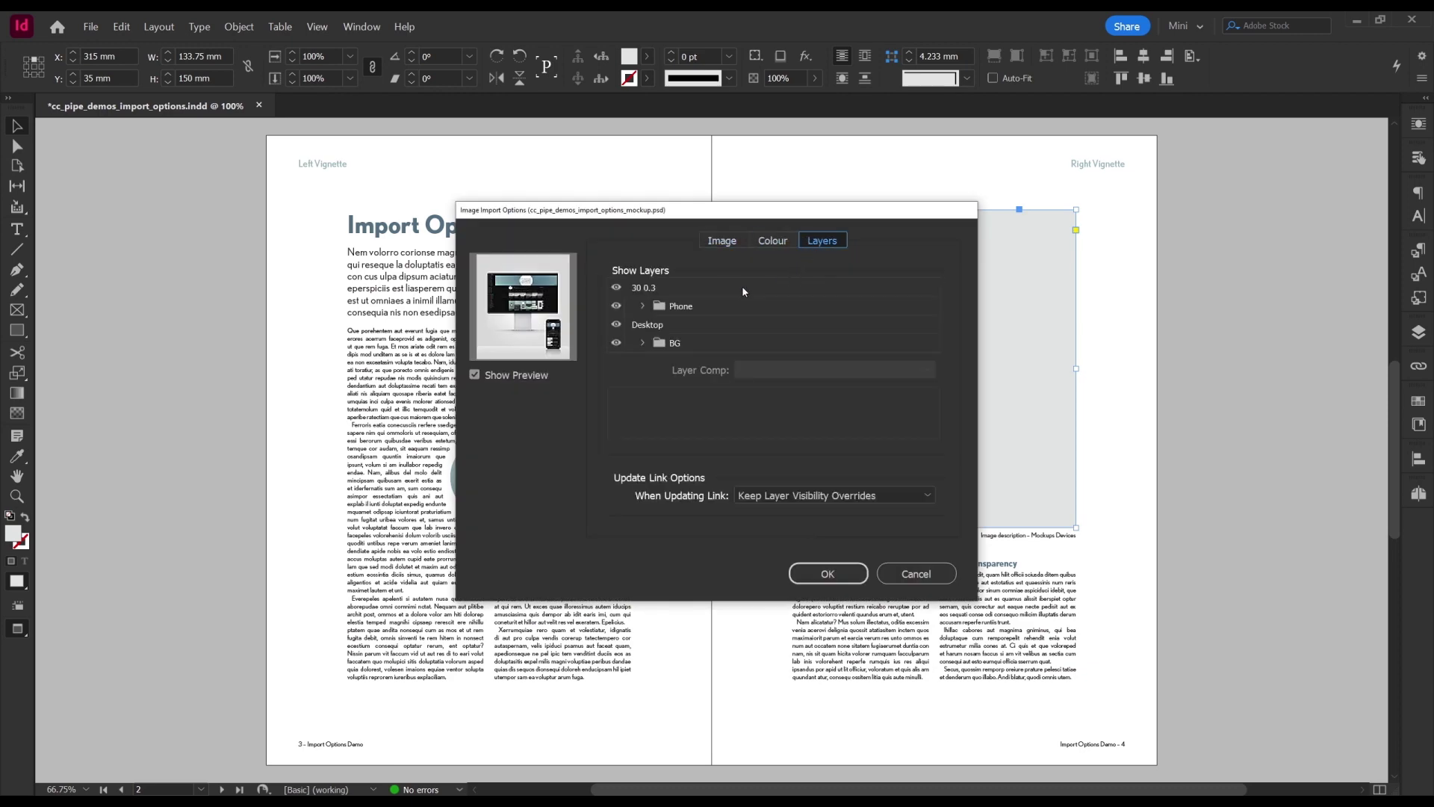
click(616, 307)
click(825, 579)
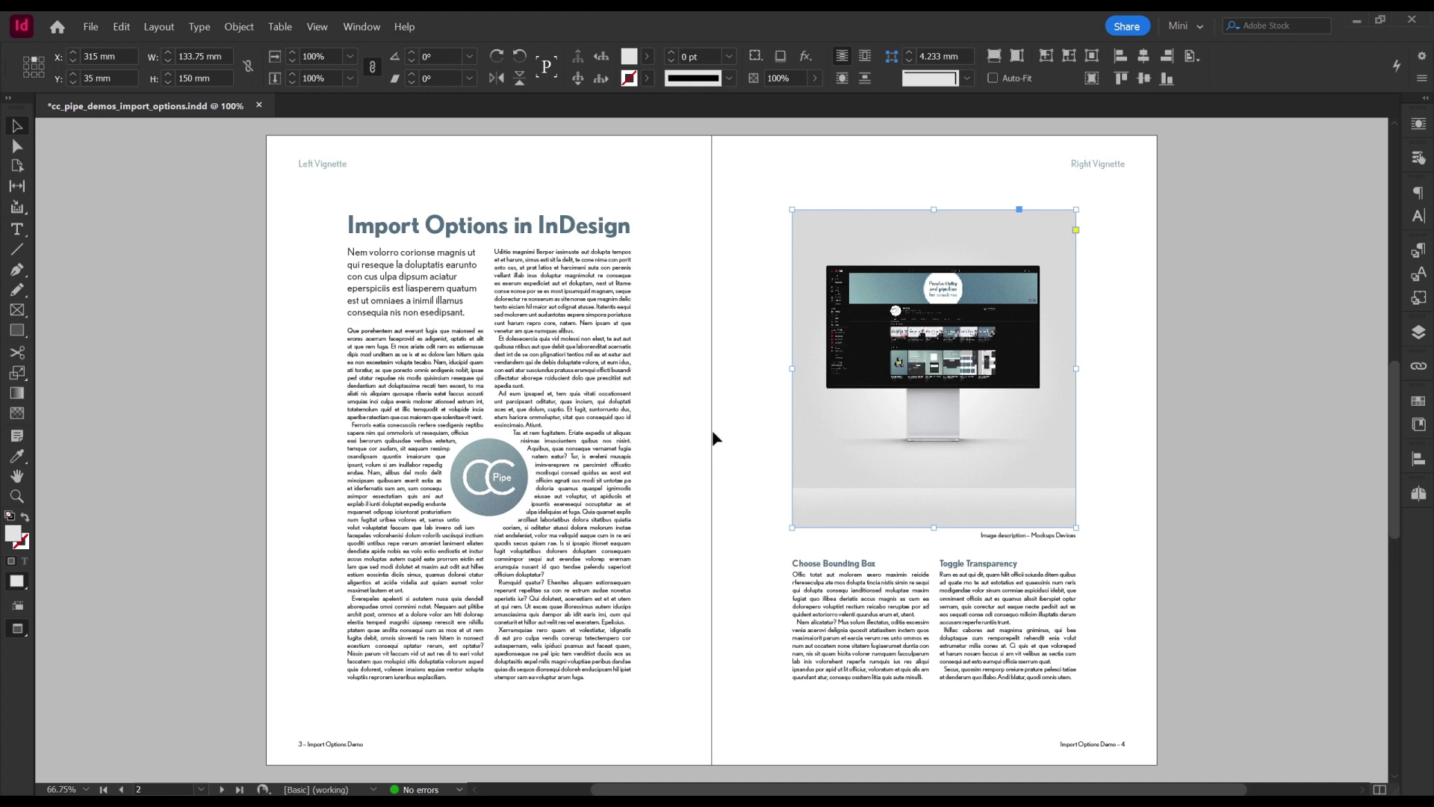
click(250, 32)
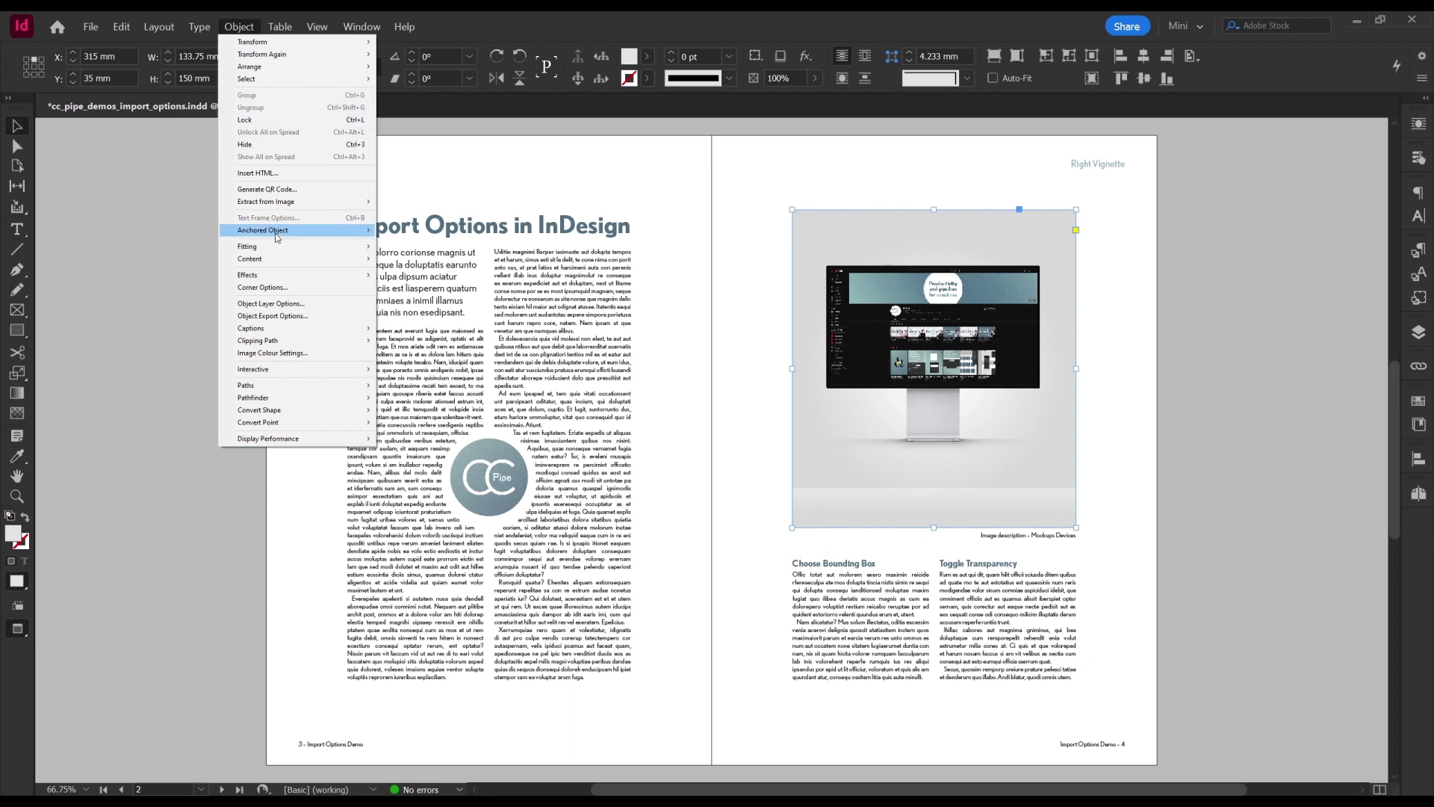
Turn the Phone layer back on in the mockup's Object Layer Options
click(292, 303)
scroll(212, 339, up, 1)
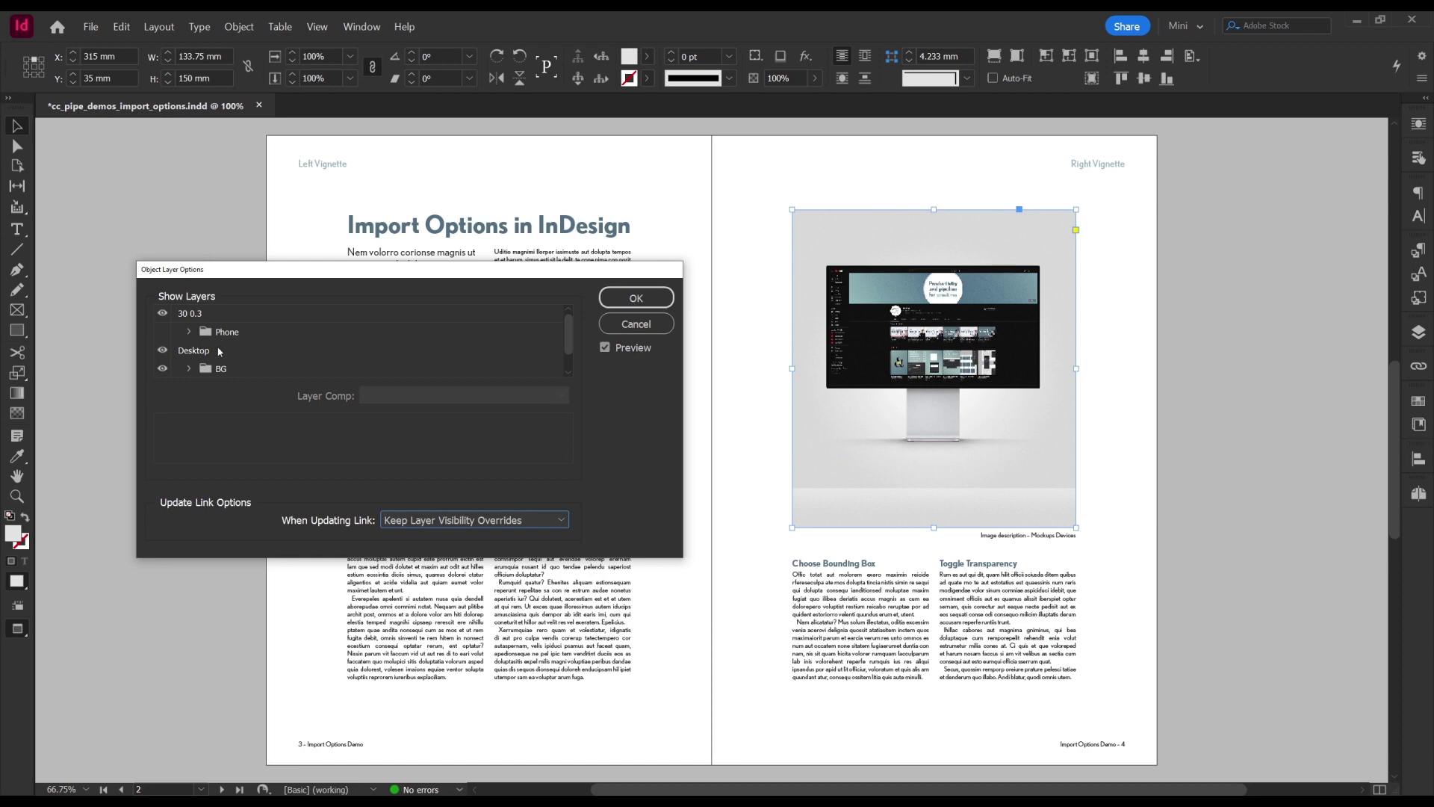
click(162, 332)
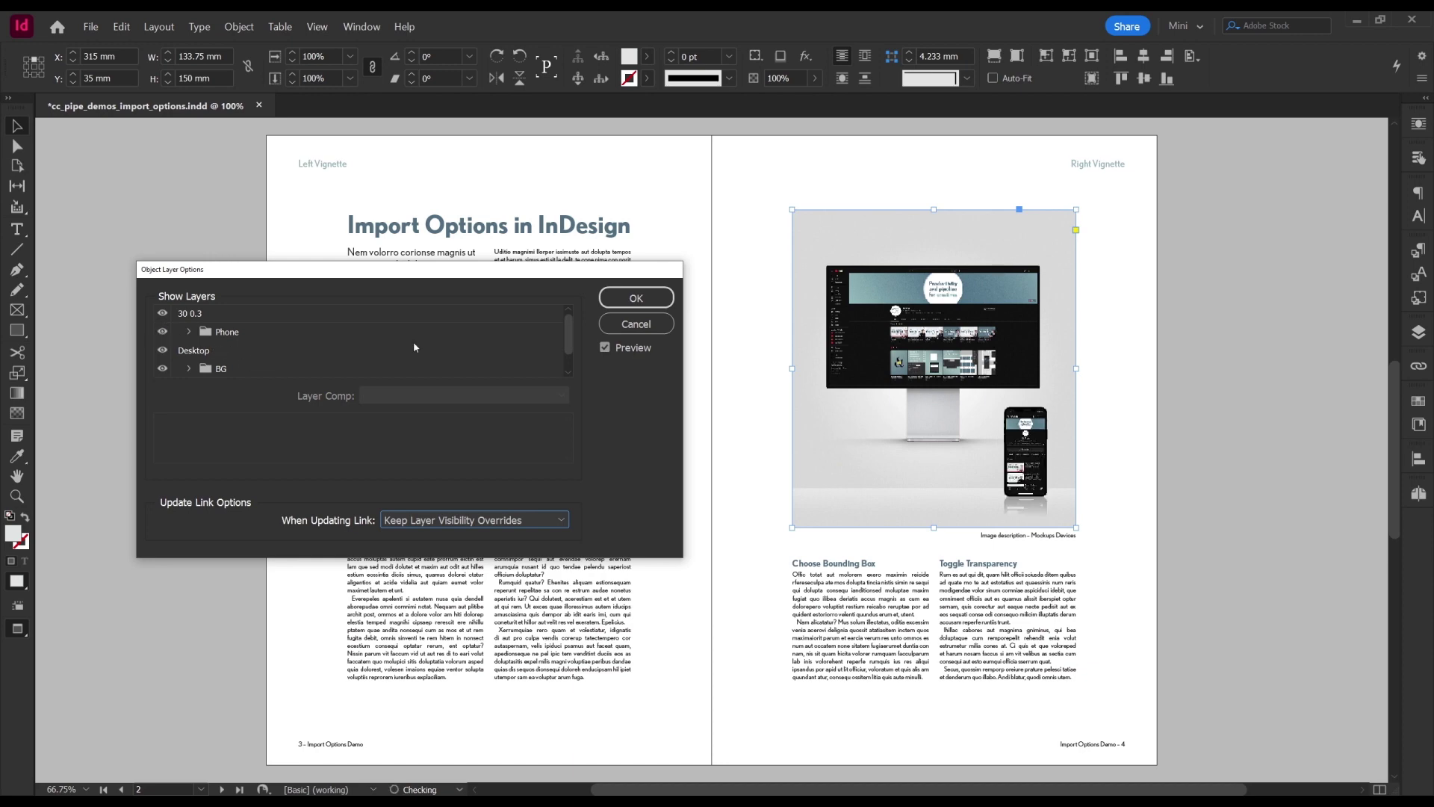
click(635, 298)
click(728, 315)
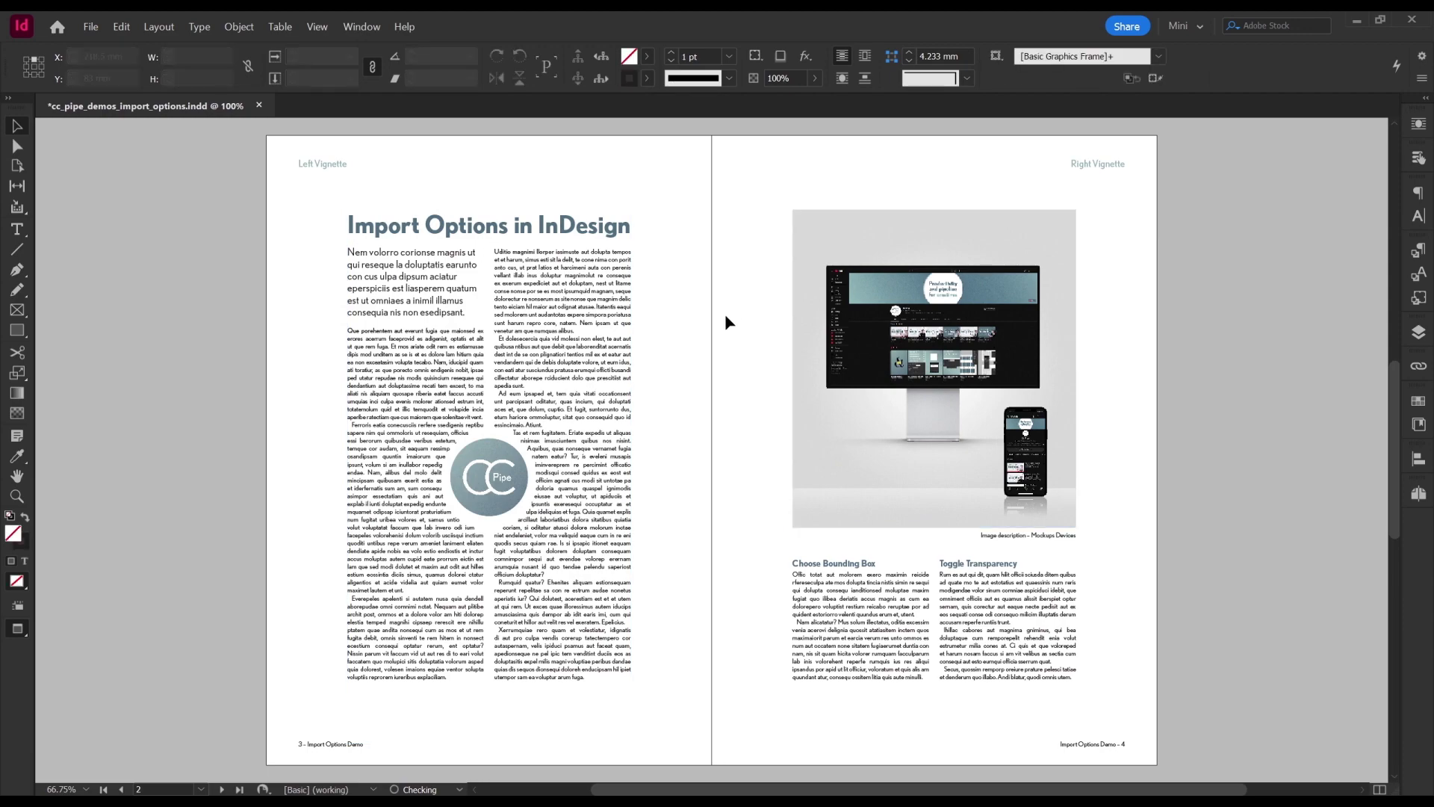
scroll(714, 314, down, 8)
scroll(714, 314, down, 3)
scroll(714, 314, up, 15)
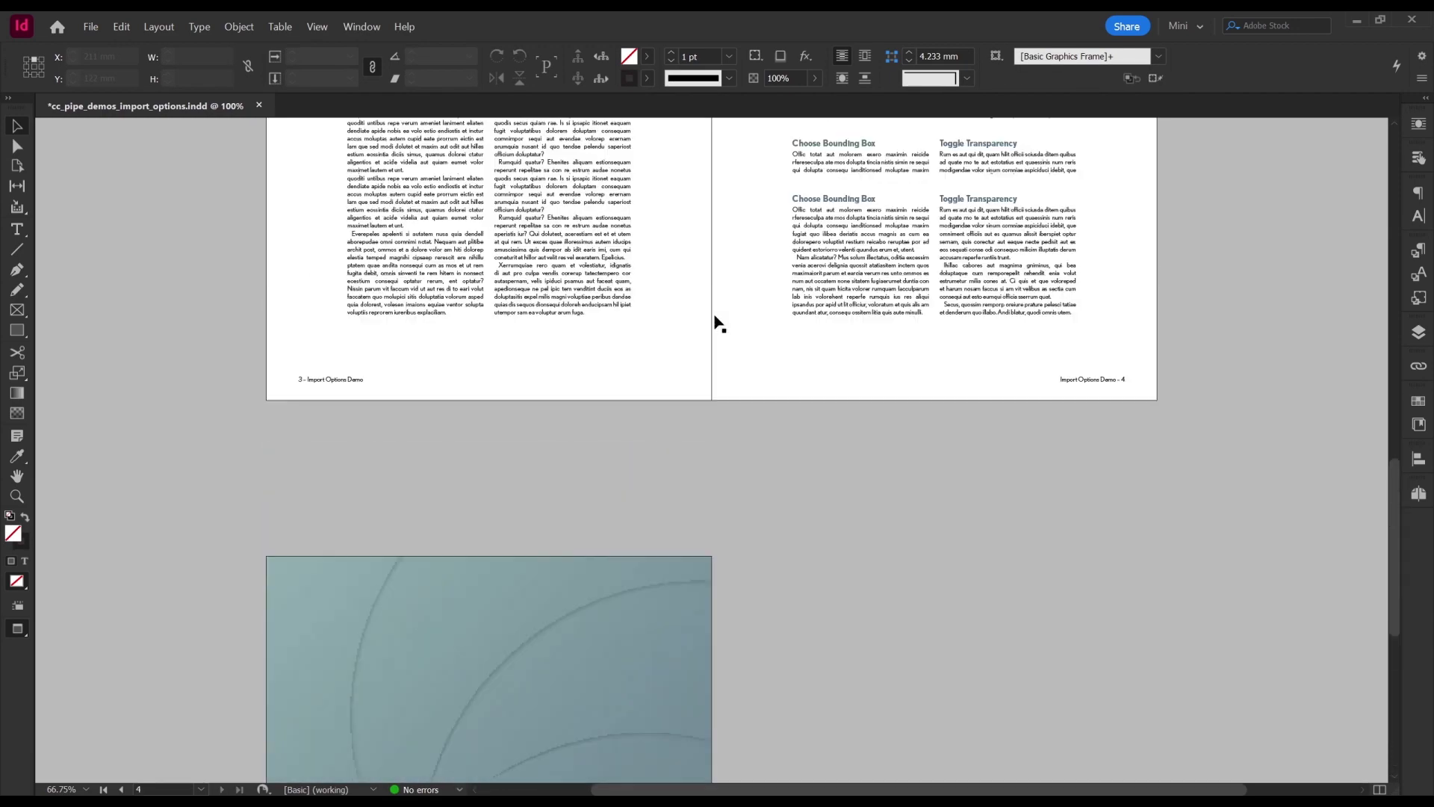
scroll(714, 314, up, 1)
scroll(657, 311, down, 8)
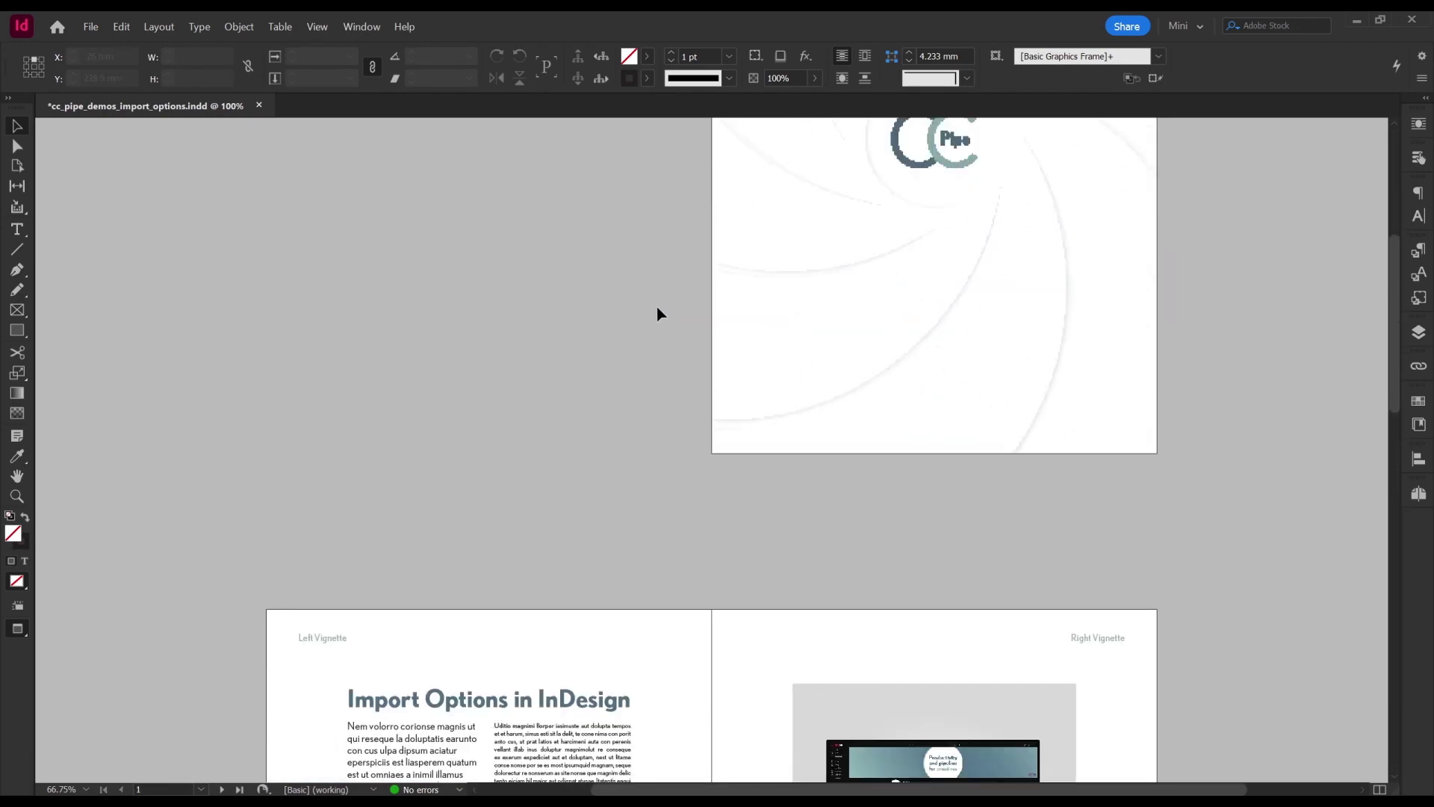
scroll(657, 312, down, 2)
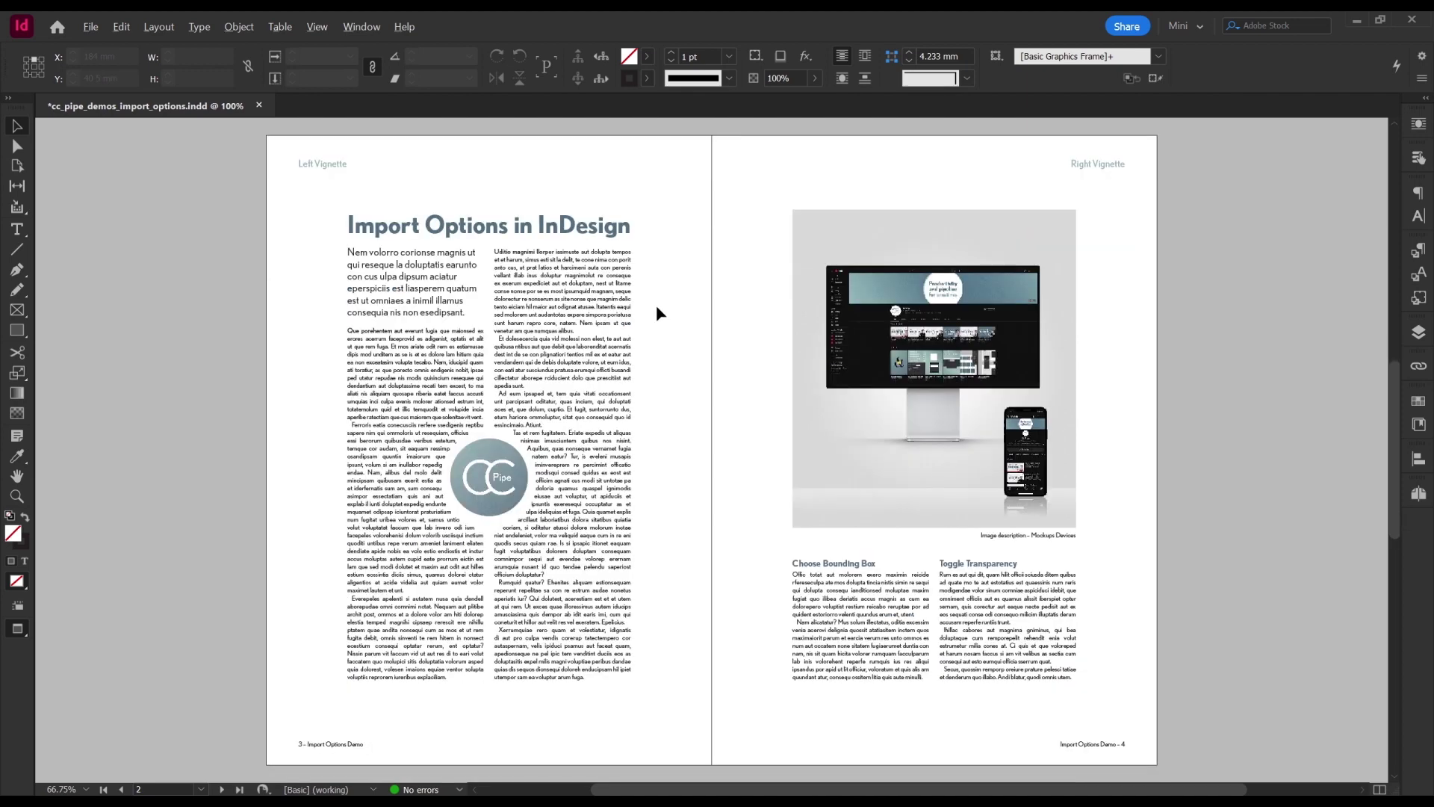
key(w)
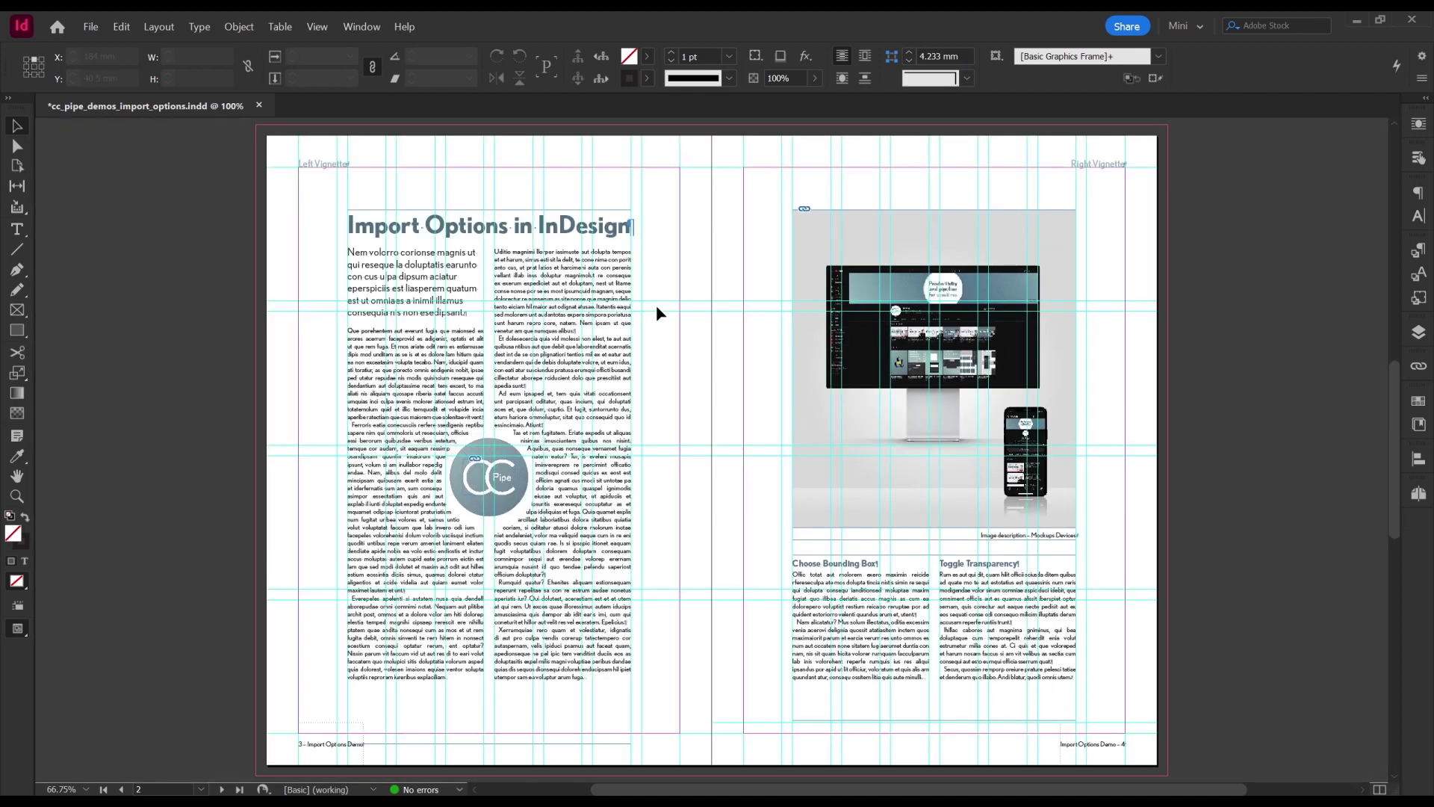
key(w)
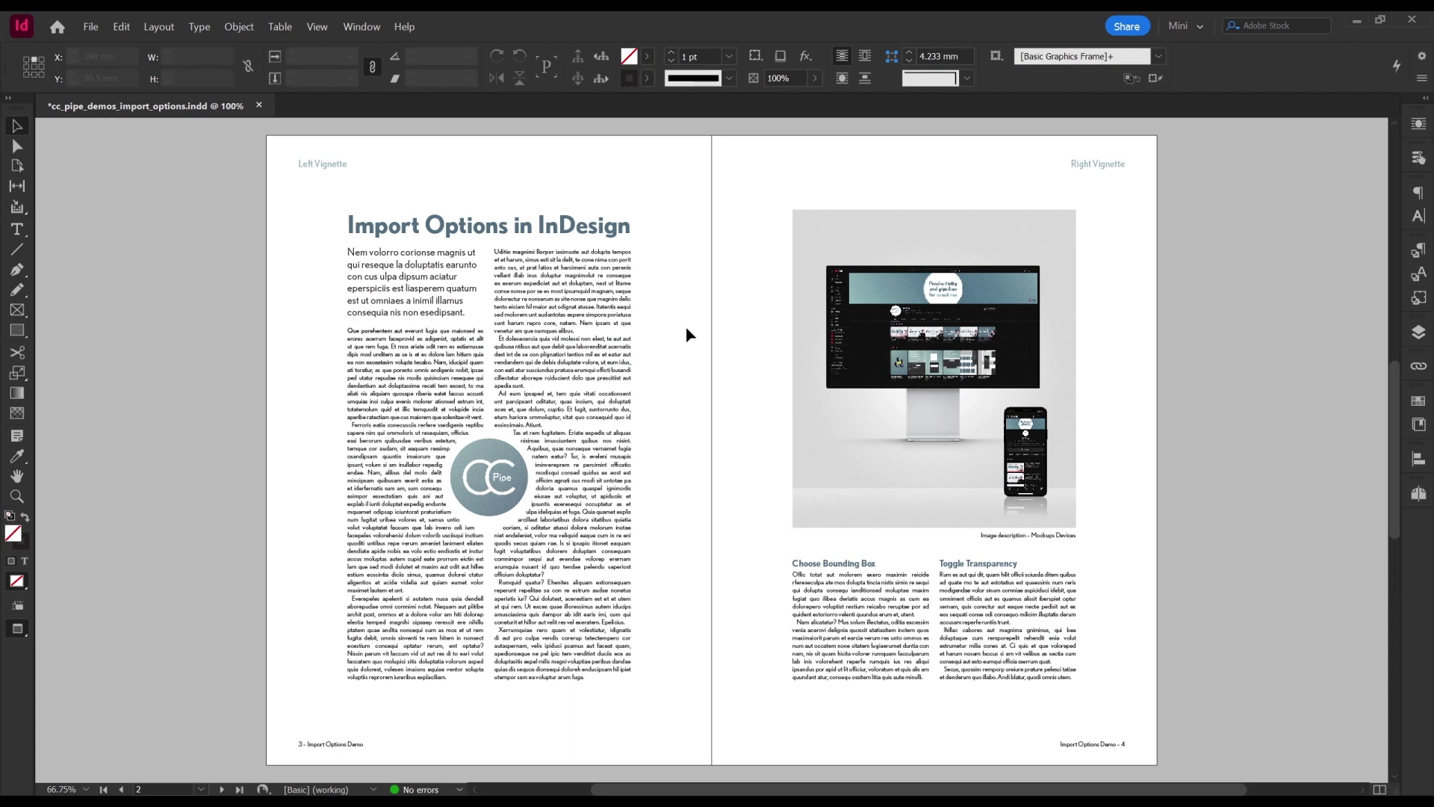